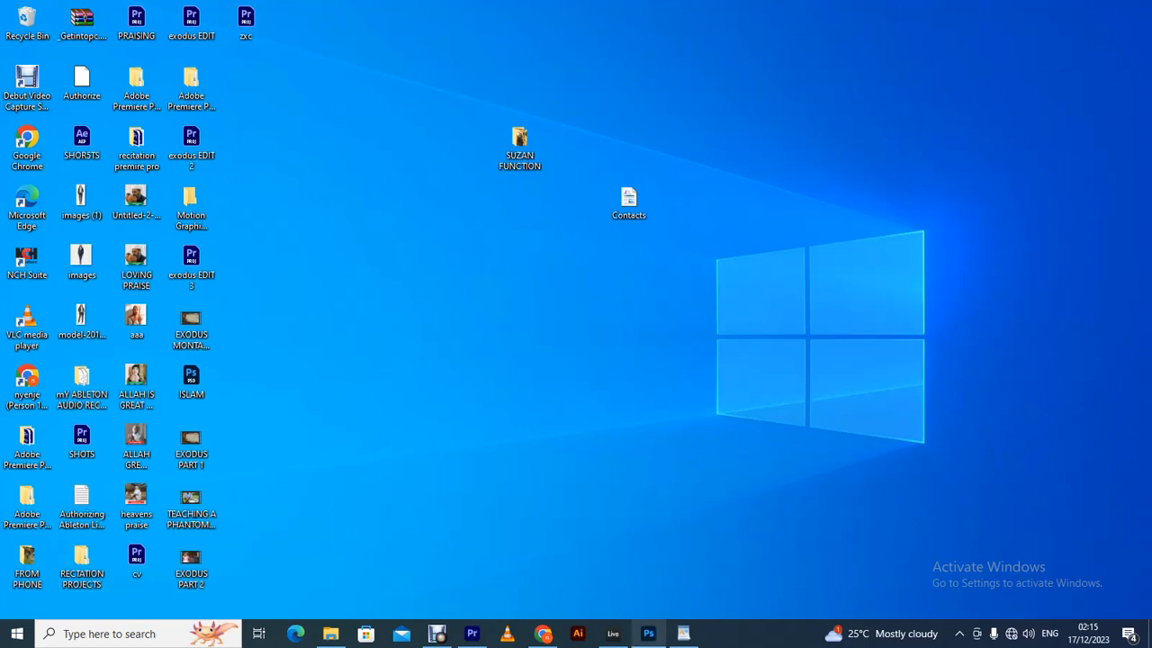
# - Switch to Photoshop and start a new document named "Lesson one"
pyautogui.click(648, 634)
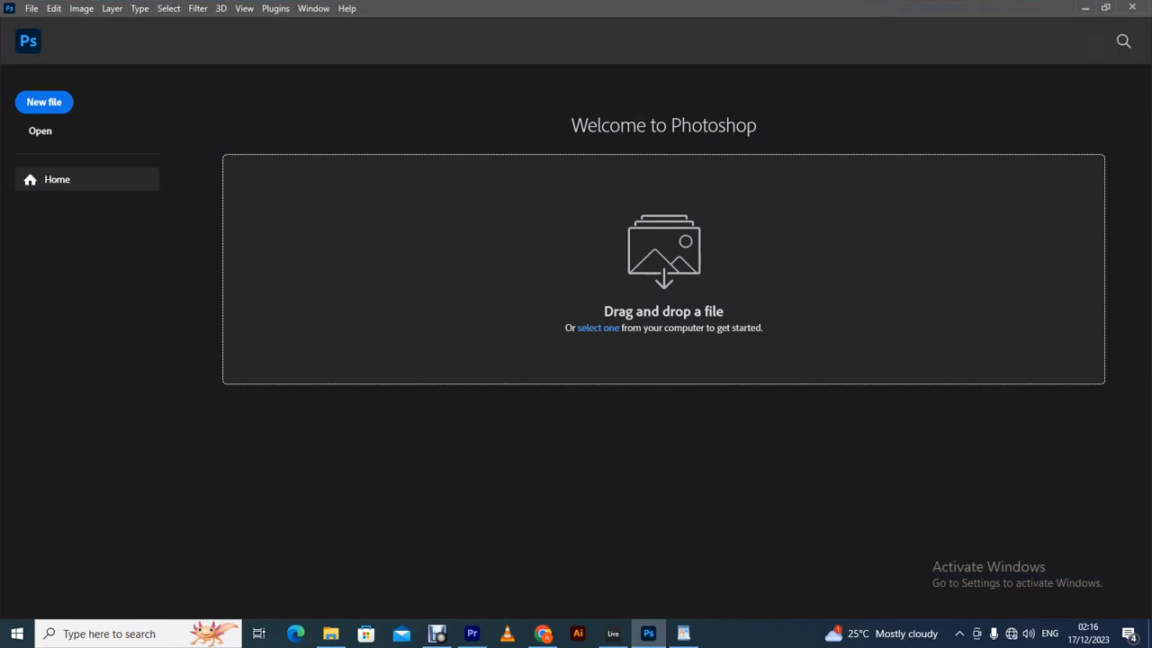
pyautogui.click(31, 9)
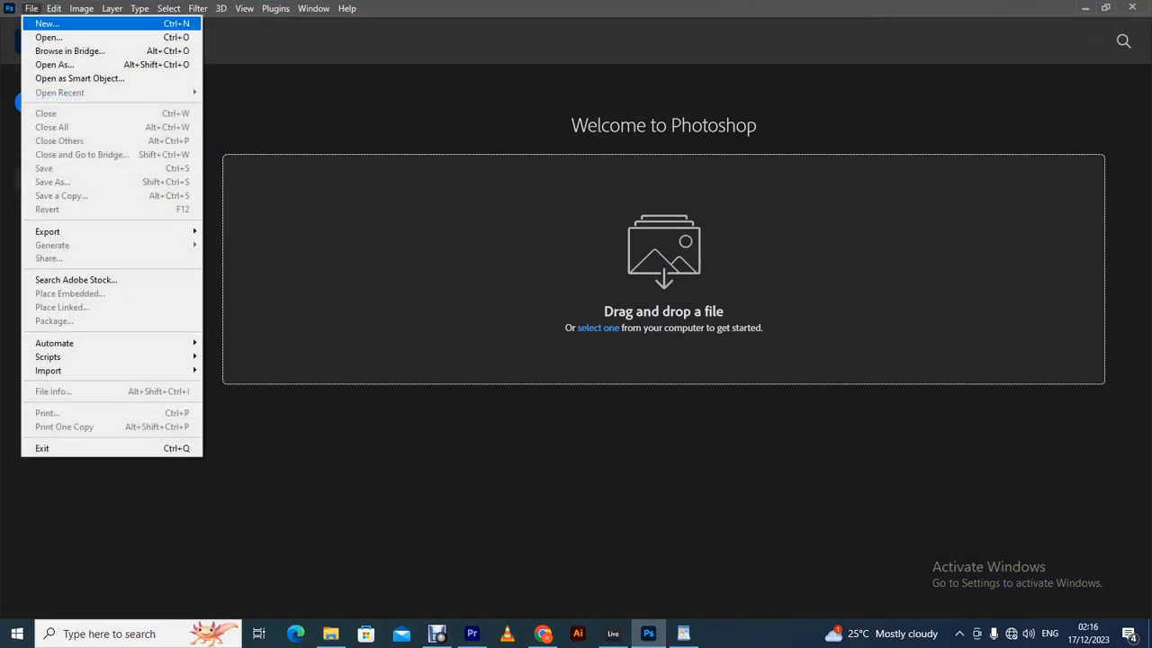
pyautogui.press('Escape')
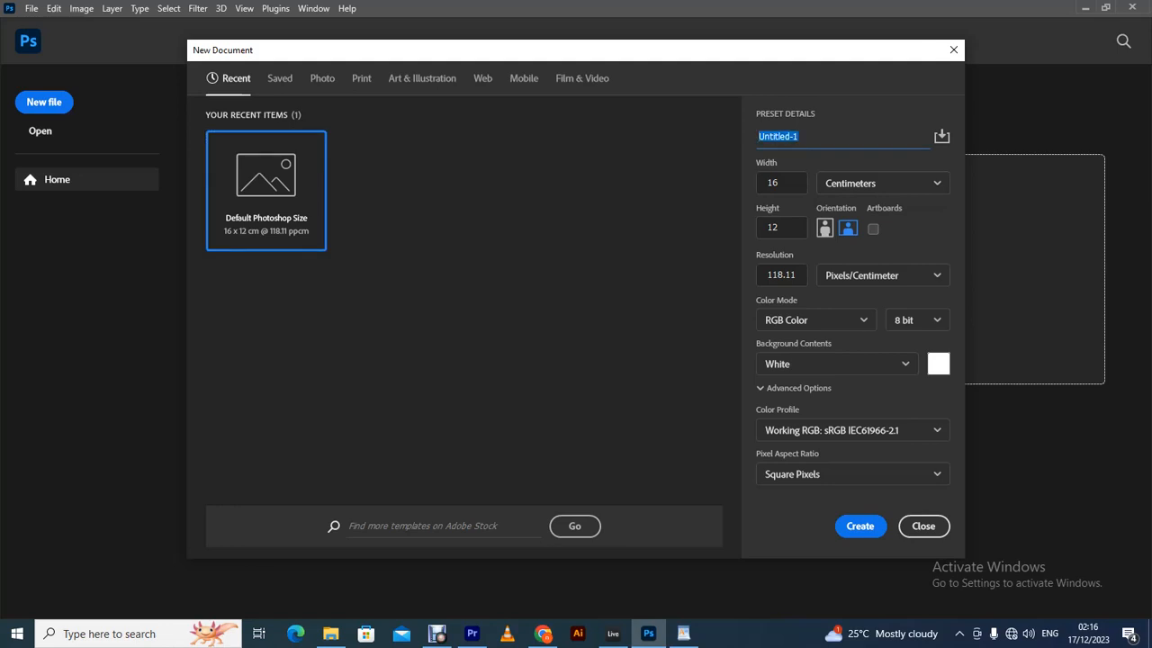
pyautogui.press('BackSpace')
pyautogui.write('Lesson one')
pyautogui.press('Tab')
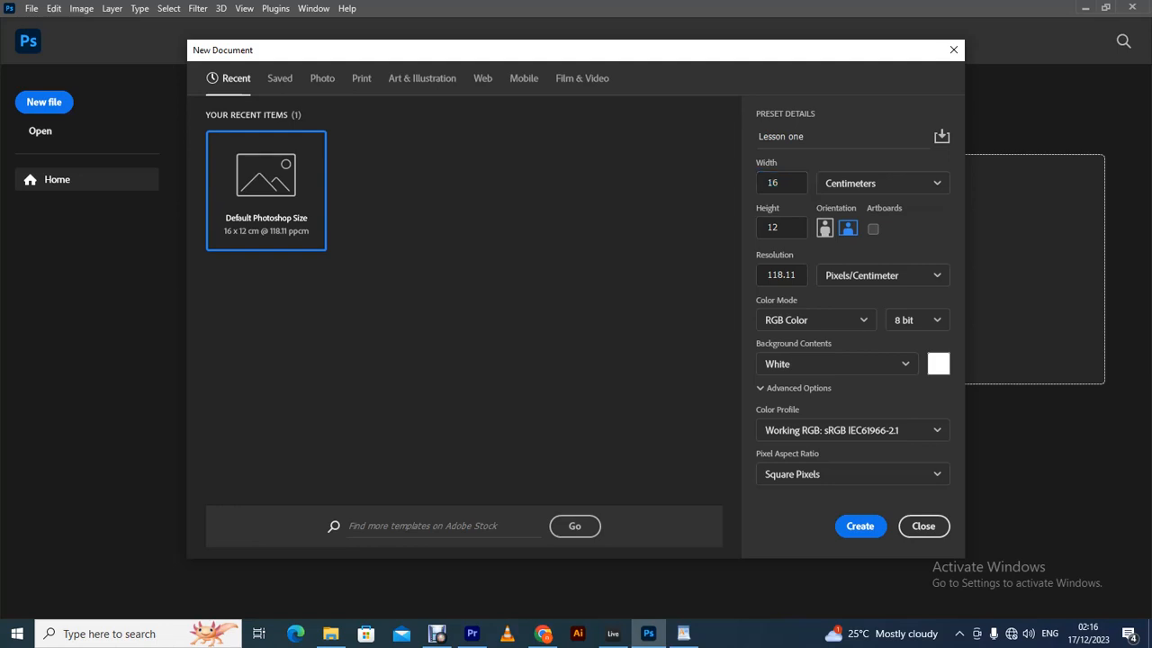
# - Base the new document on the print presets, with centimeters as the unit, width 21 and height 29.7
pyautogui.click(361, 78)
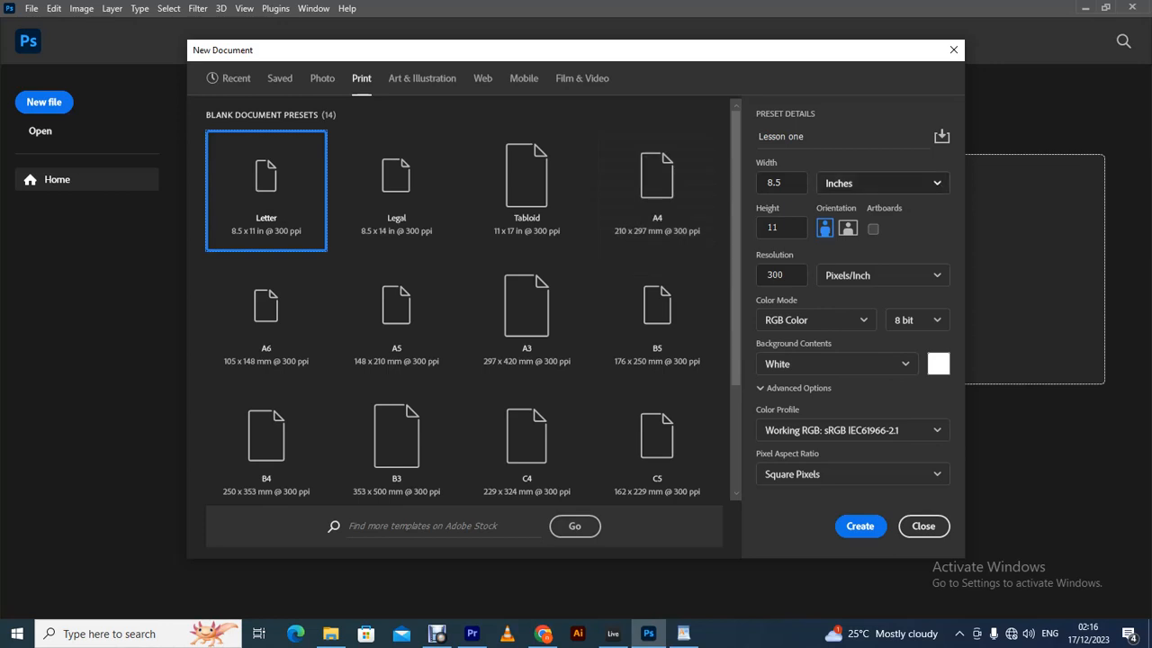
pyautogui.click(860, 183)
pyautogui.click(851, 256)
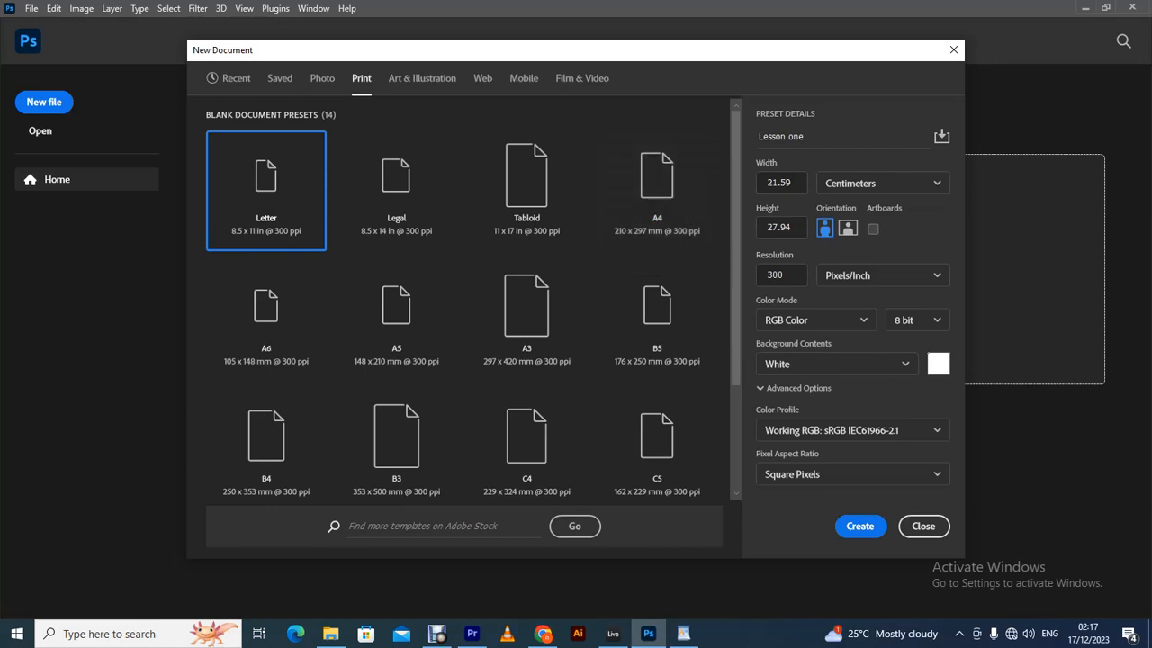
pyautogui.click(781, 183)
pyautogui.press('BackSpace')
pyautogui.hotkey('ctrl', 'z')
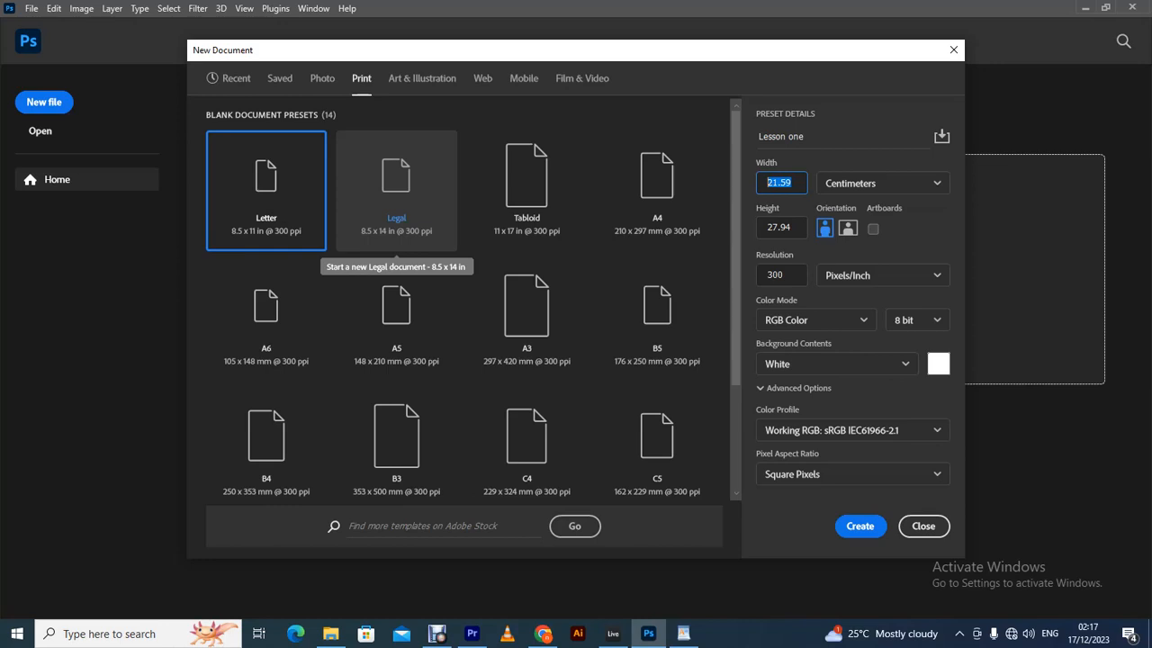
pyautogui.write('21')
pyautogui.press('Return')
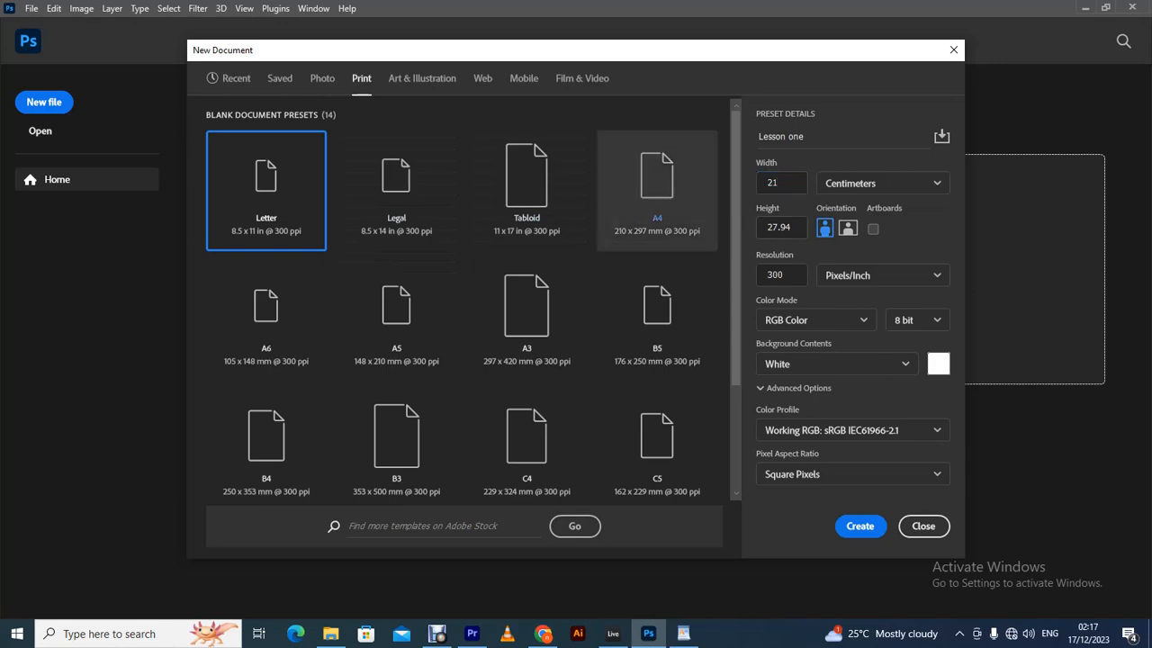
pyautogui.click(779, 226)
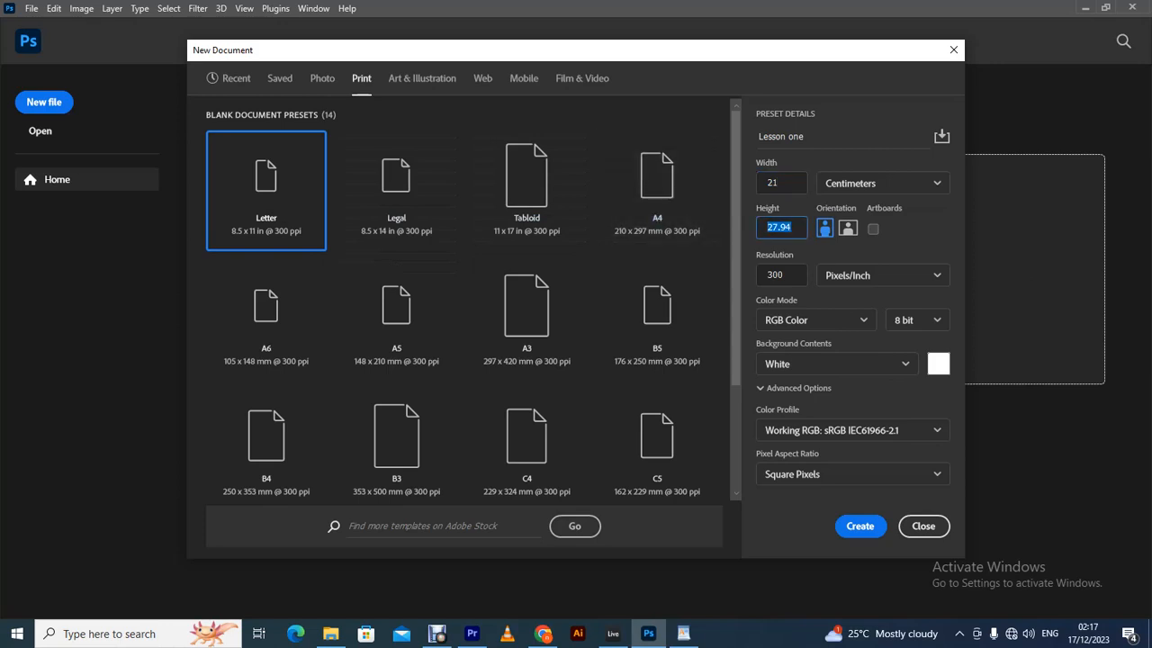
pyautogui.write('29.7')
# - Set the new document's color mode to CMYK Color, trying 16 bit before choosing 8 bit depth
pyautogui.click(814, 320)
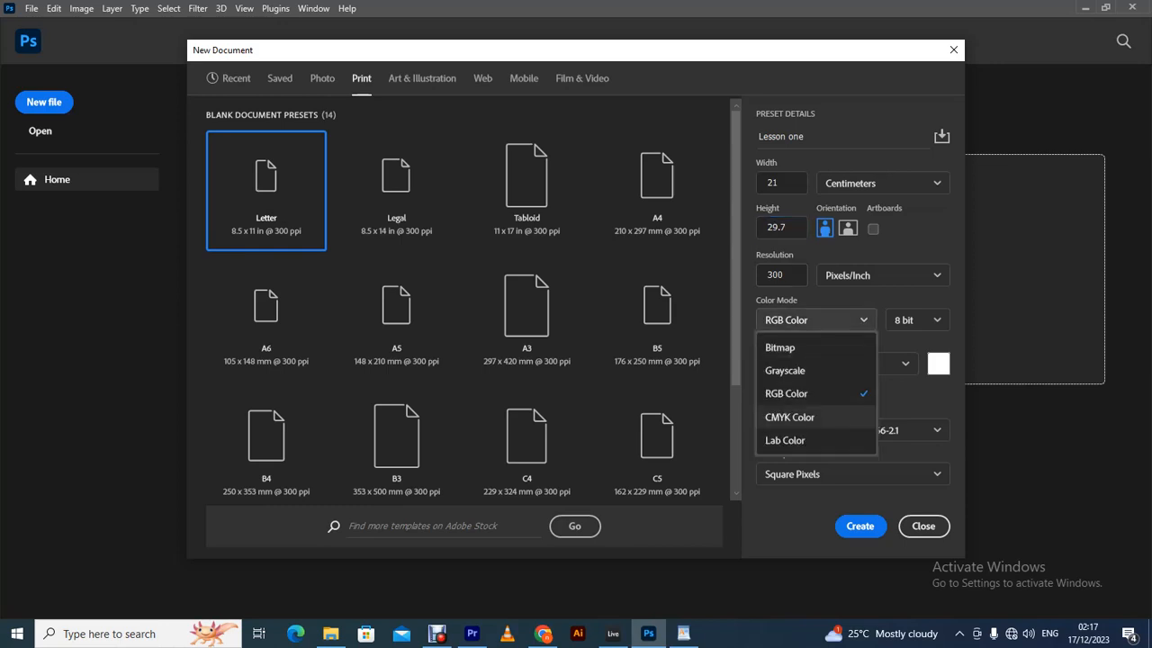
pyautogui.click(789, 417)
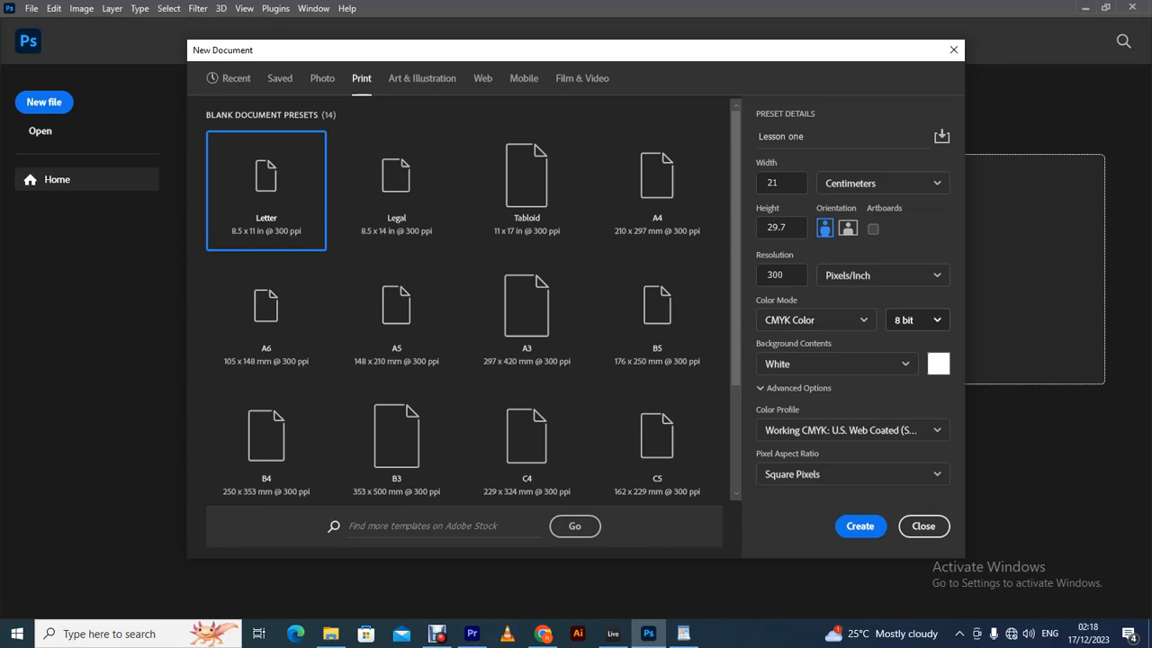
pyautogui.click(916, 320)
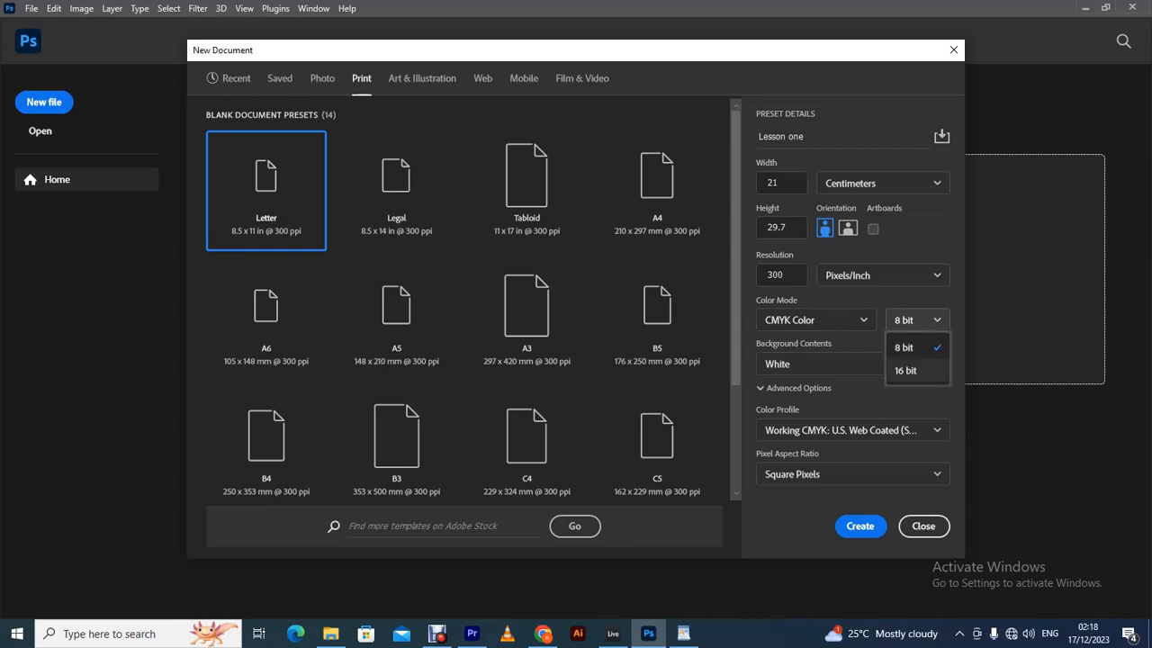
pyautogui.click(905, 370)
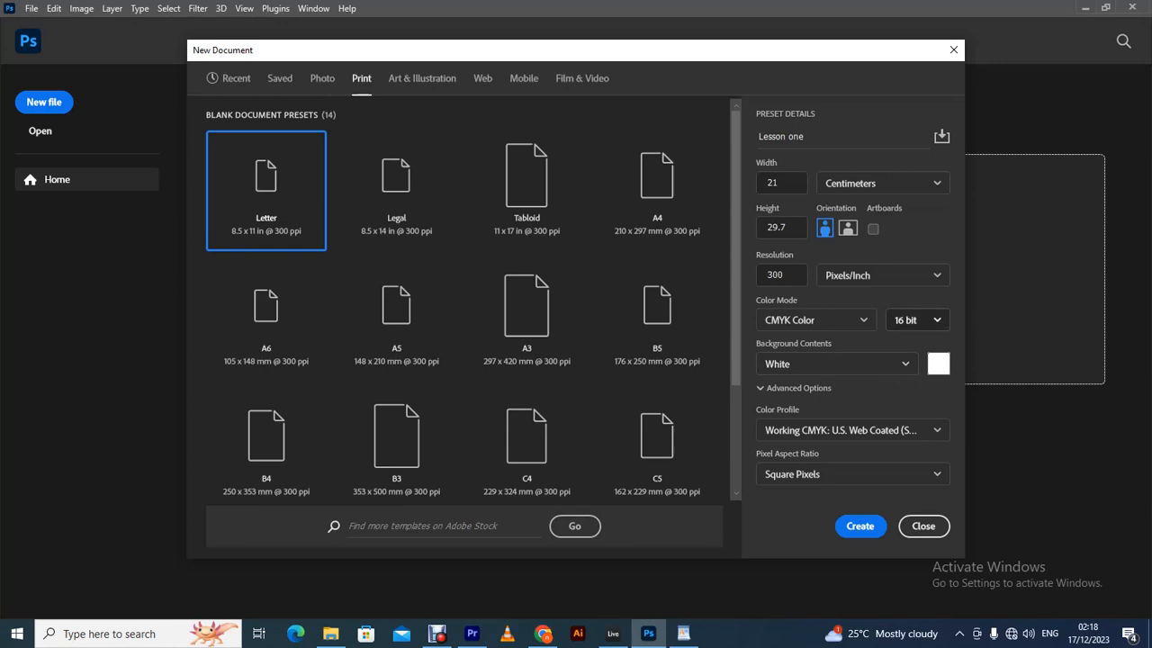
pyautogui.click(911, 321)
pyautogui.click(903, 348)
# - Try custom red, black, white and transparent as the new document's background contents
pyautogui.click(938, 364)
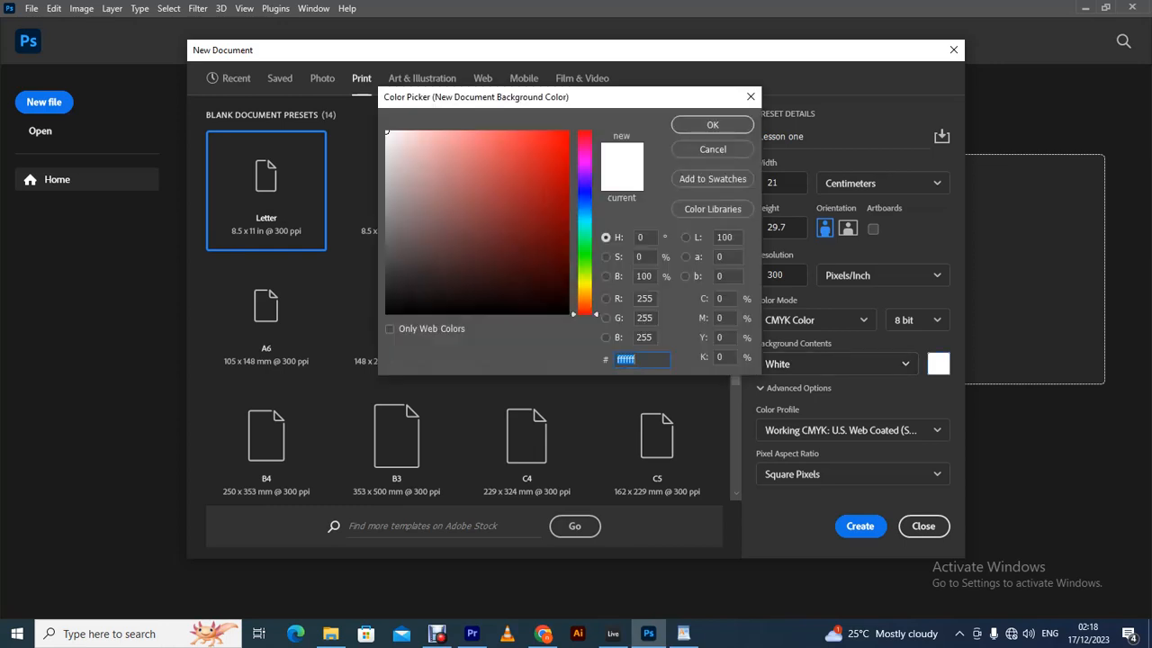
pyautogui.click(548, 185)
pyautogui.click(712, 124)
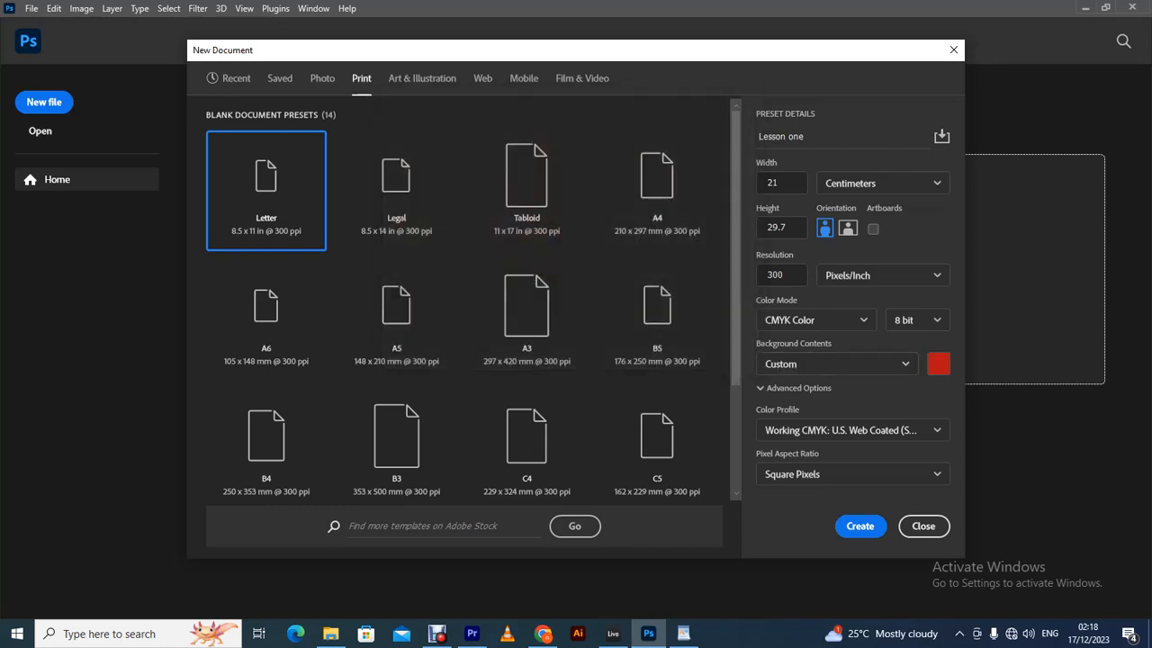
pyautogui.click(835, 364)
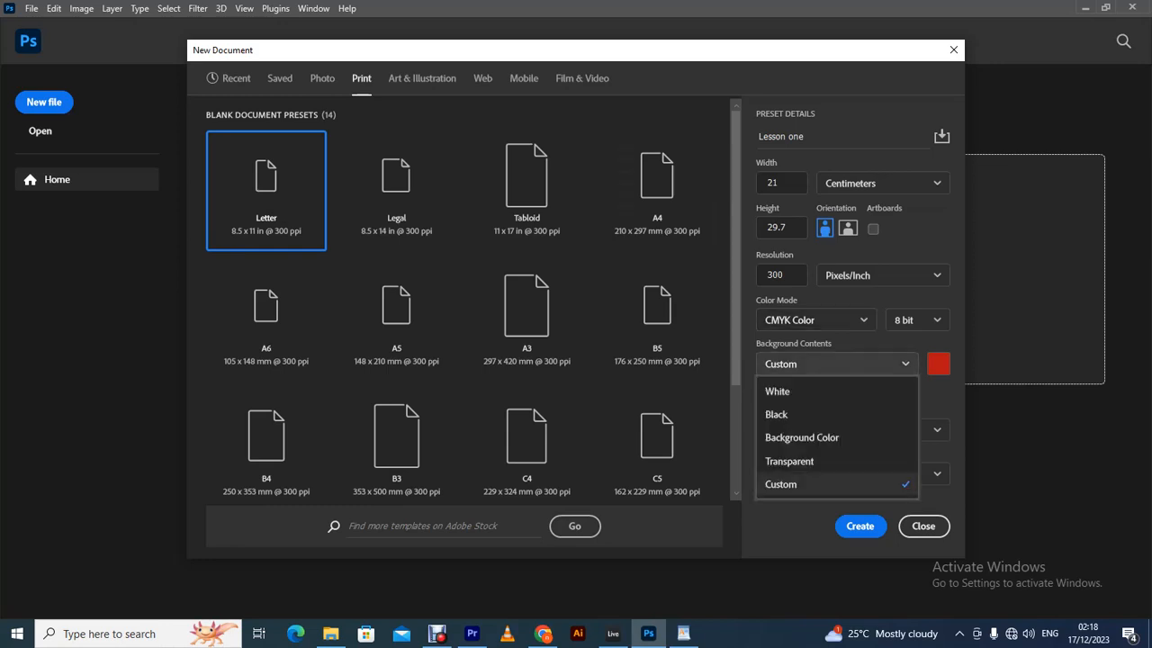
pyautogui.click(776, 414)
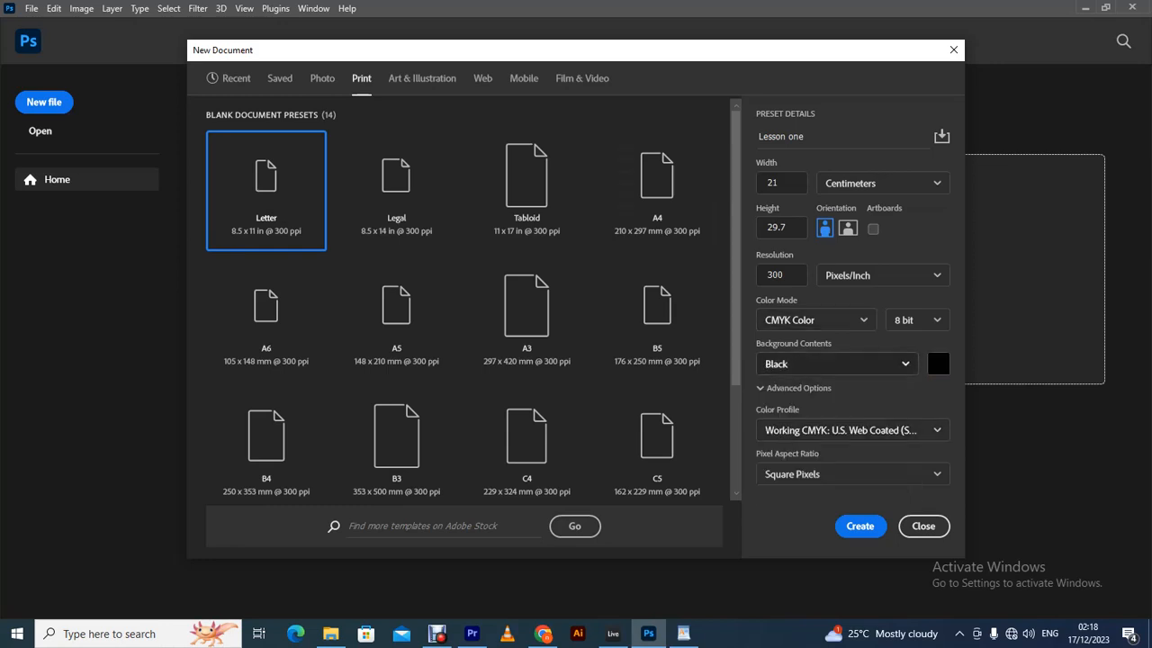
pyautogui.click(835, 363)
pyautogui.click(777, 391)
pyautogui.click(836, 364)
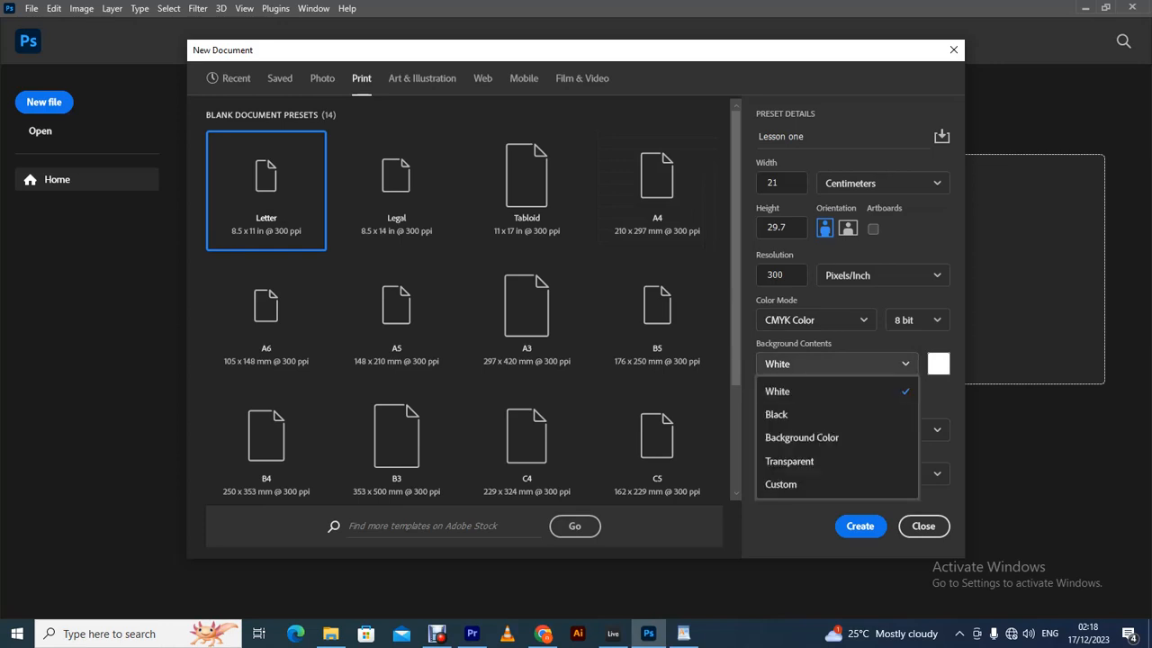
pyautogui.click(789, 461)
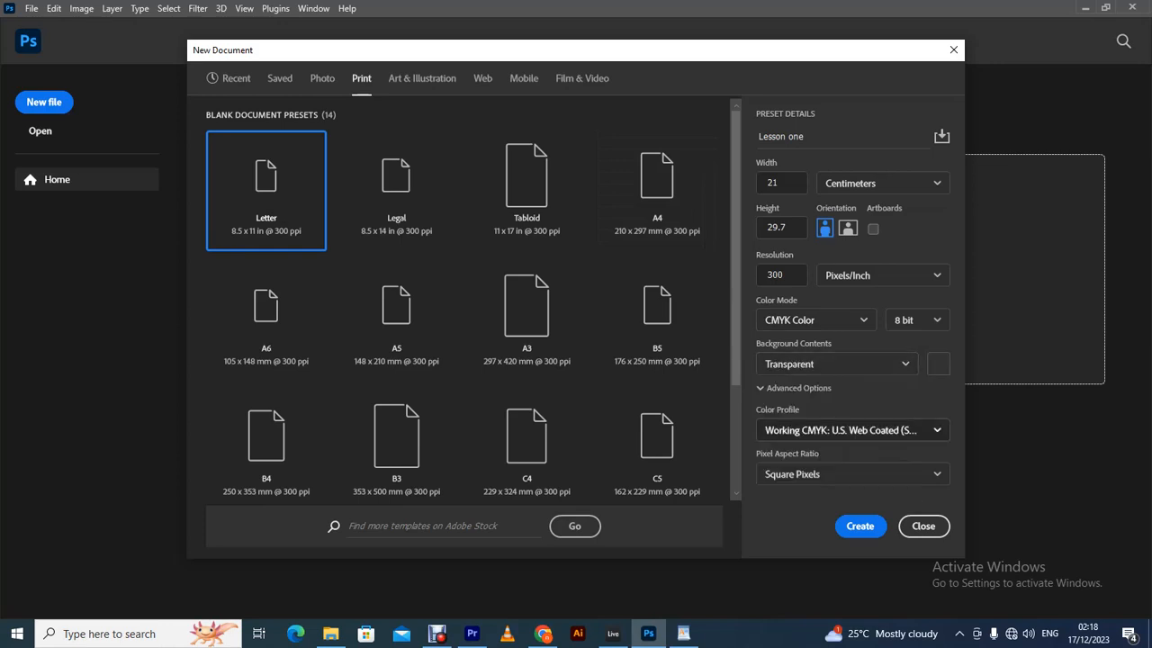
# - Create the document with a custom dark red background, and close it again
pyautogui.click(835, 364)
pyautogui.click(780, 484)
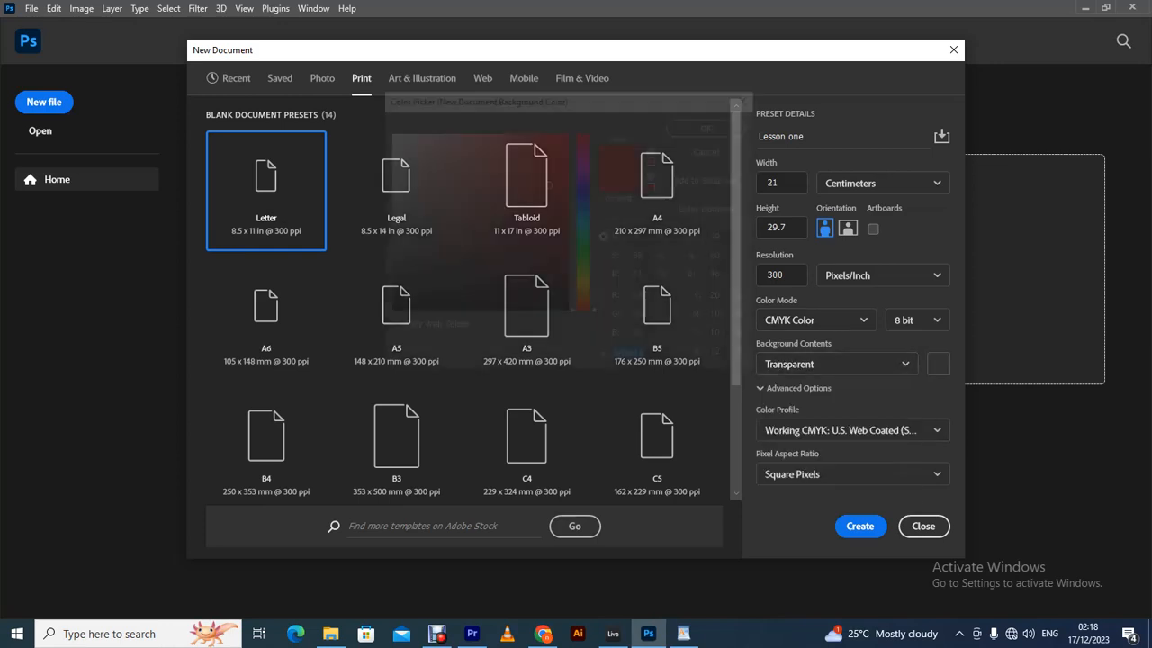
pyautogui.click(528, 249)
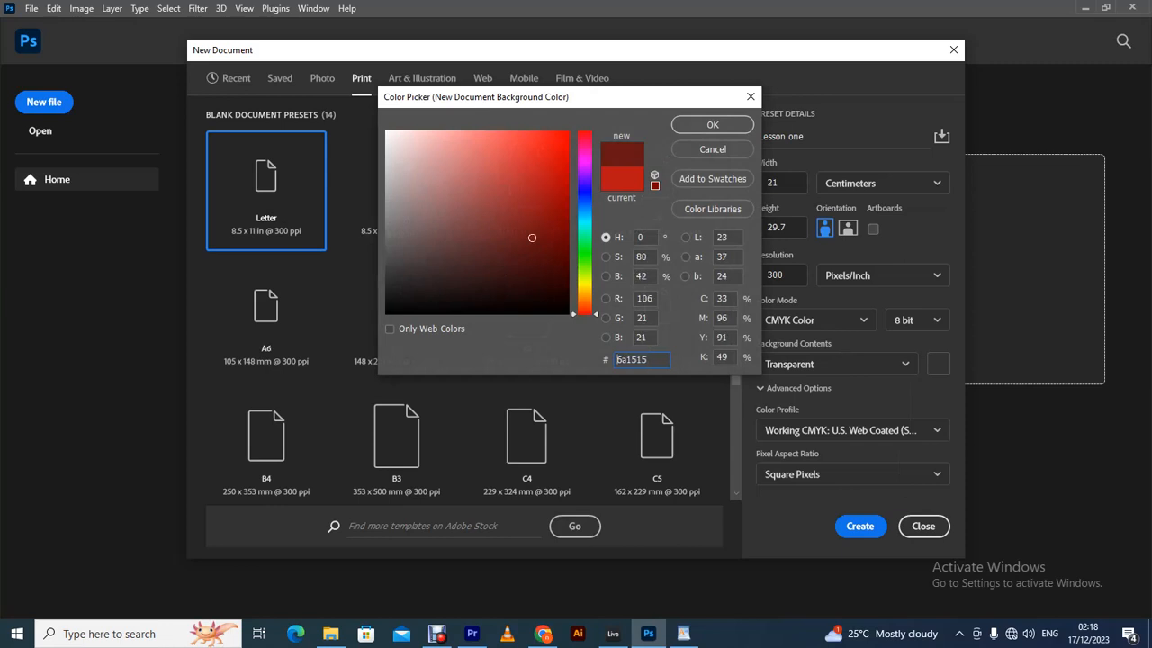
pyautogui.click(712, 124)
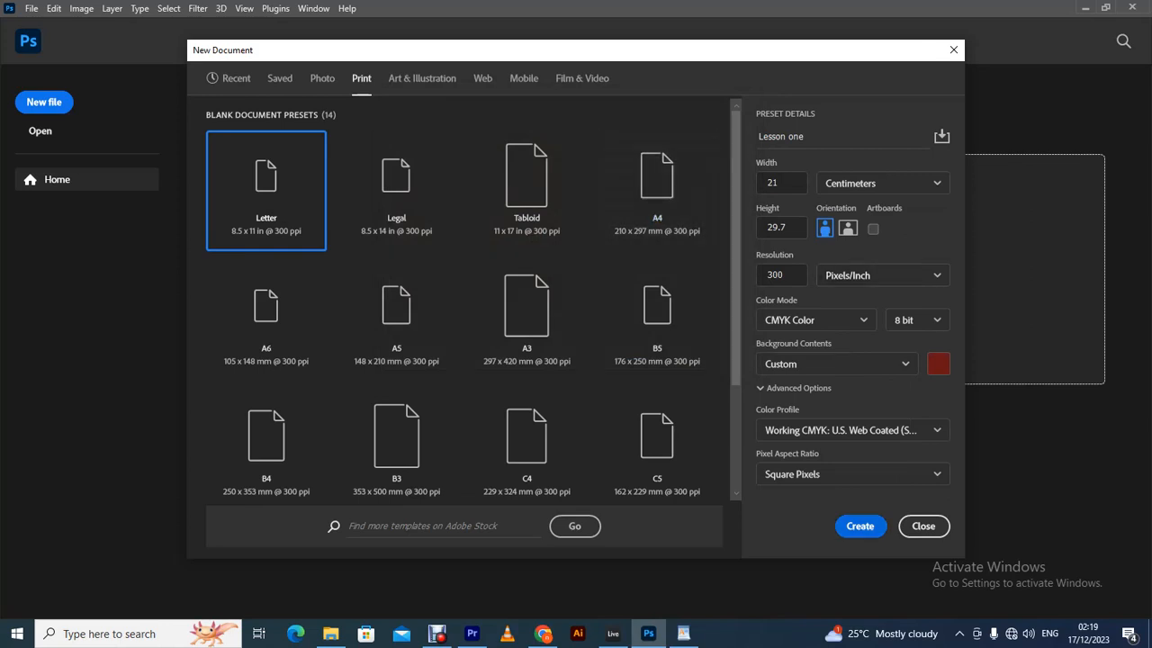
pyautogui.press('Return')
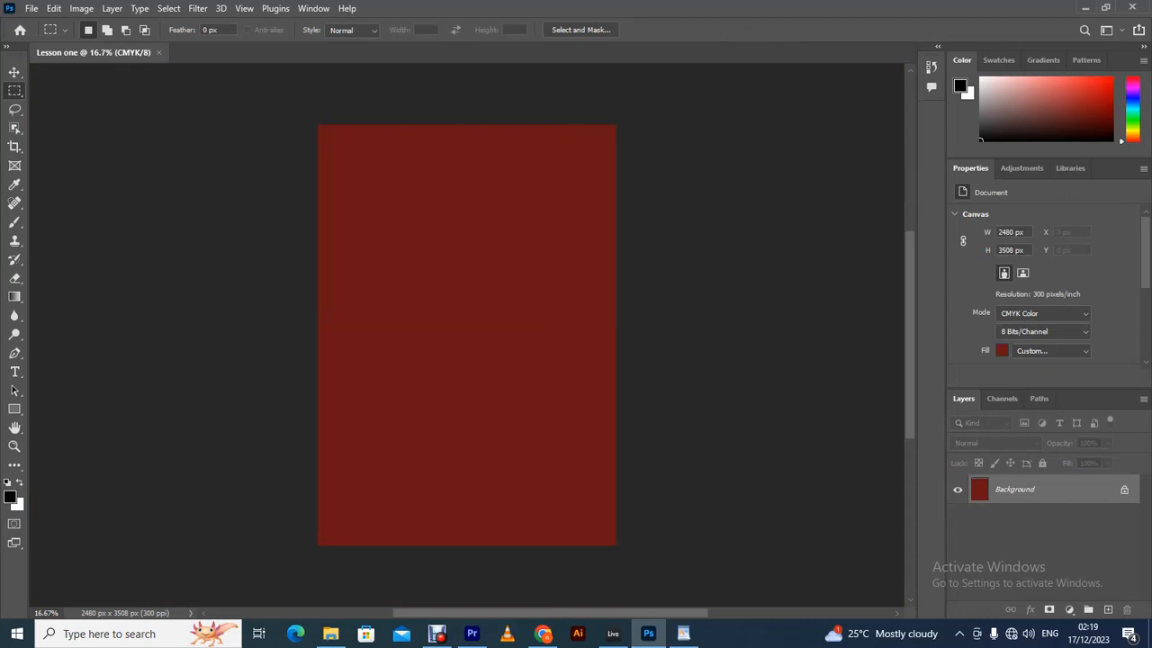
pyautogui.hotkey('ctrl', 'w')
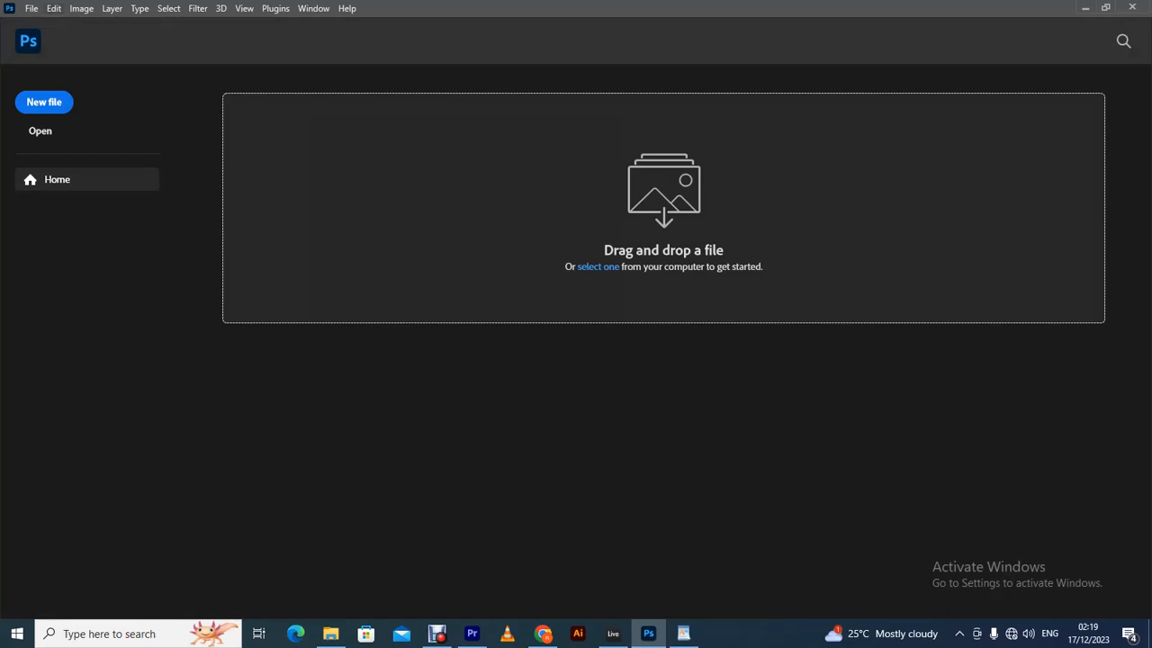
pyautogui.click(32, 9)
pyautogui.click(46, 23)
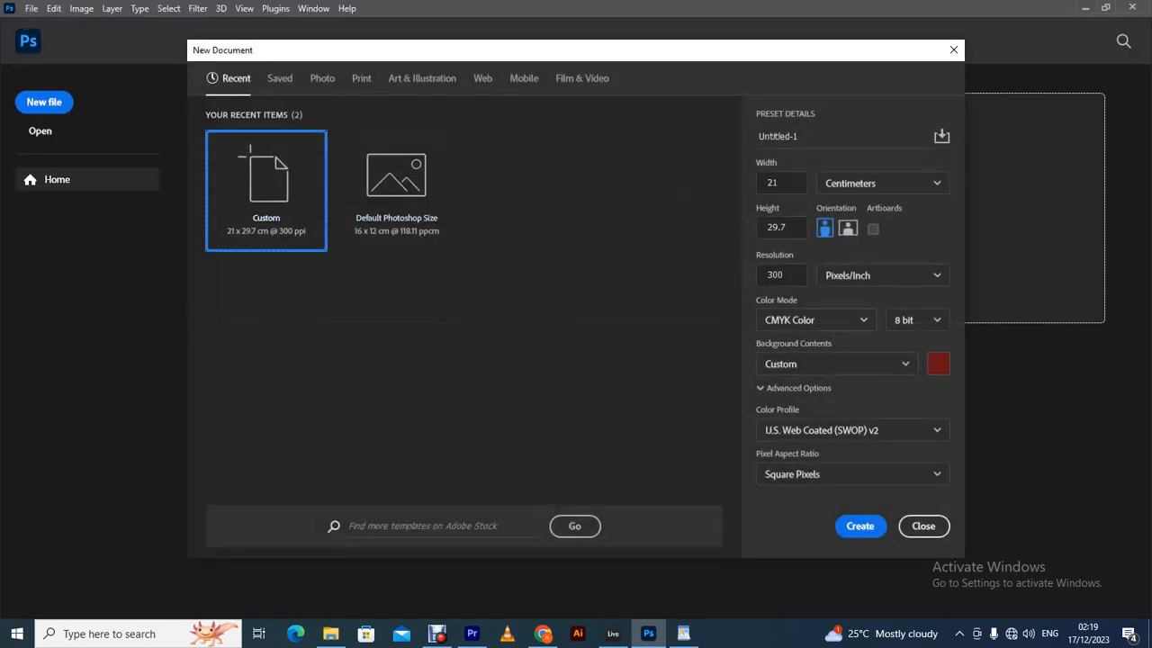
pyautogui.click(938, 364)
pyautogui.write('e9d5d5ffffff')
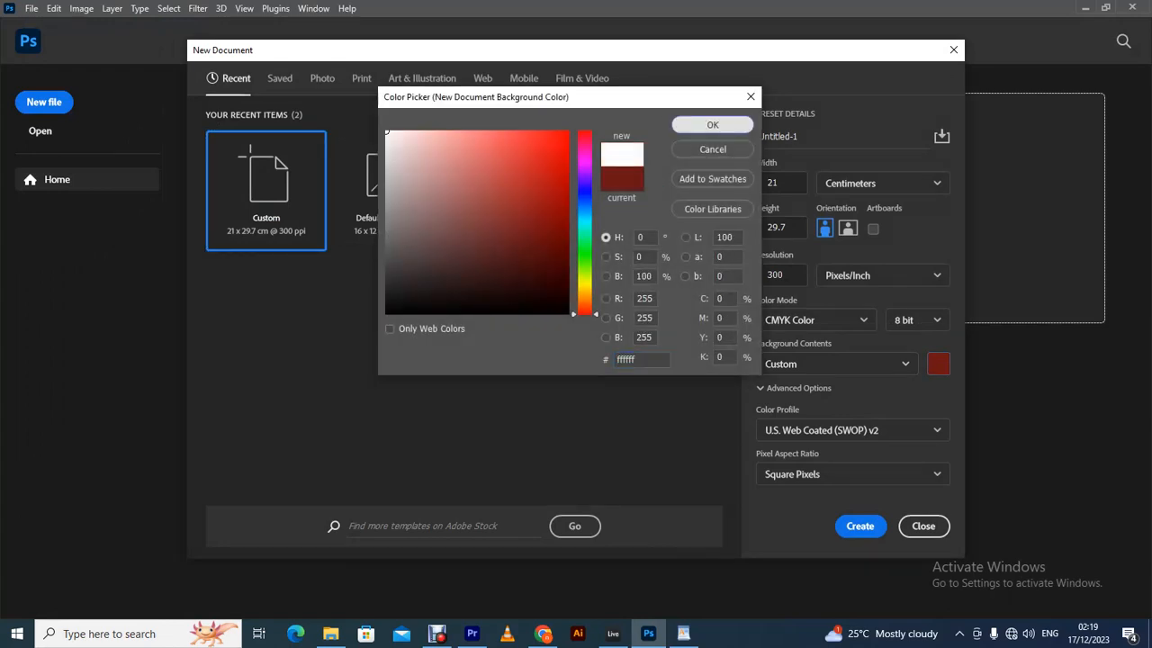
pyautogui.click(712, 124)
pyautogui.click(923, 526)
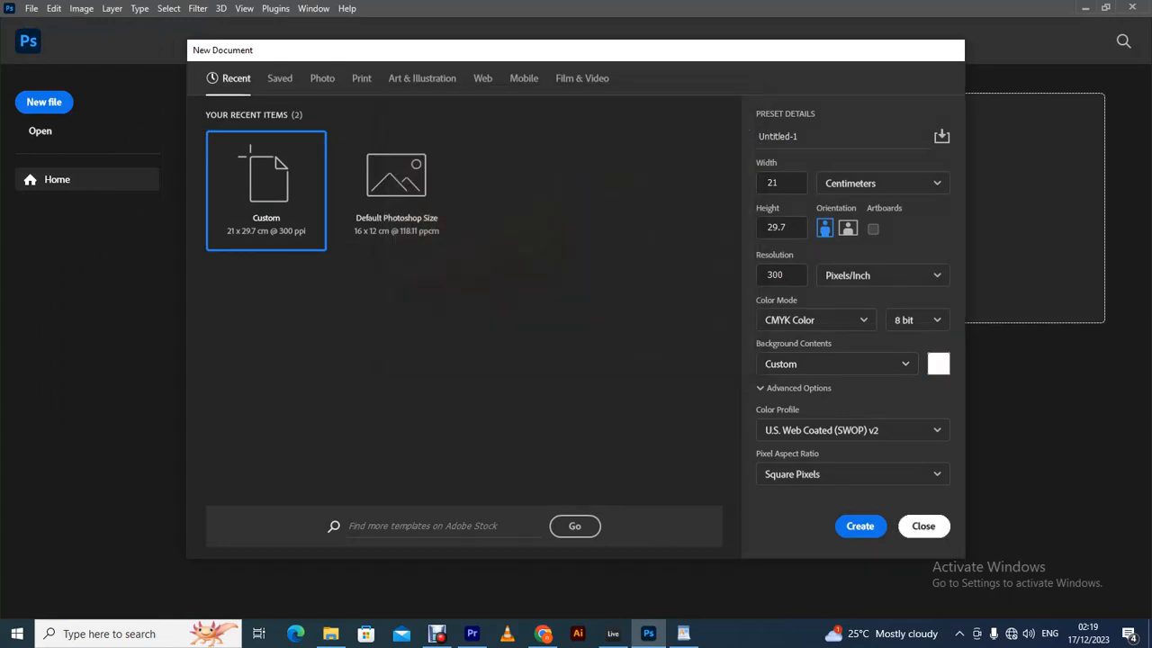
# - Create a new 21 x 29.7 cm CMYK document from the custom recent preset, with its background color set to white (ffffff)
pyautogui.hotkey('alt', 'f')
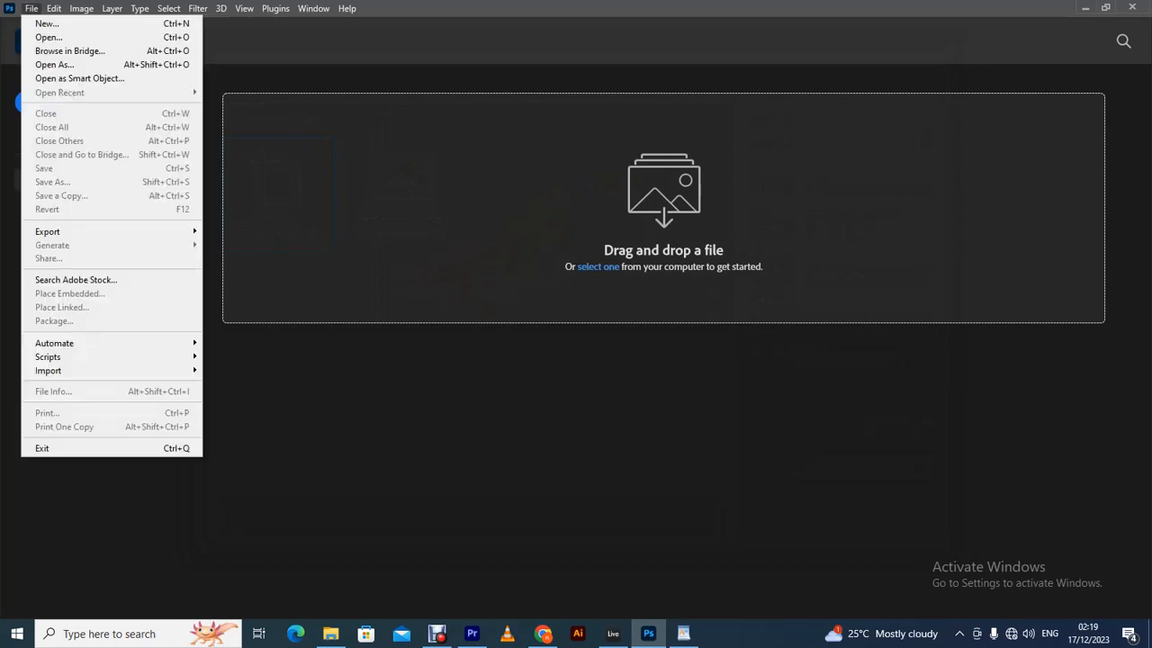
pyautogui.press('Down')
pyautogui.press('Down')
pyautogui.press('Down')
pyautogui.press('Down')
pyautogui.press('Up')
pyautogui.press('Up')
pyautogui.press('Up')
pyautogui.press('Return')
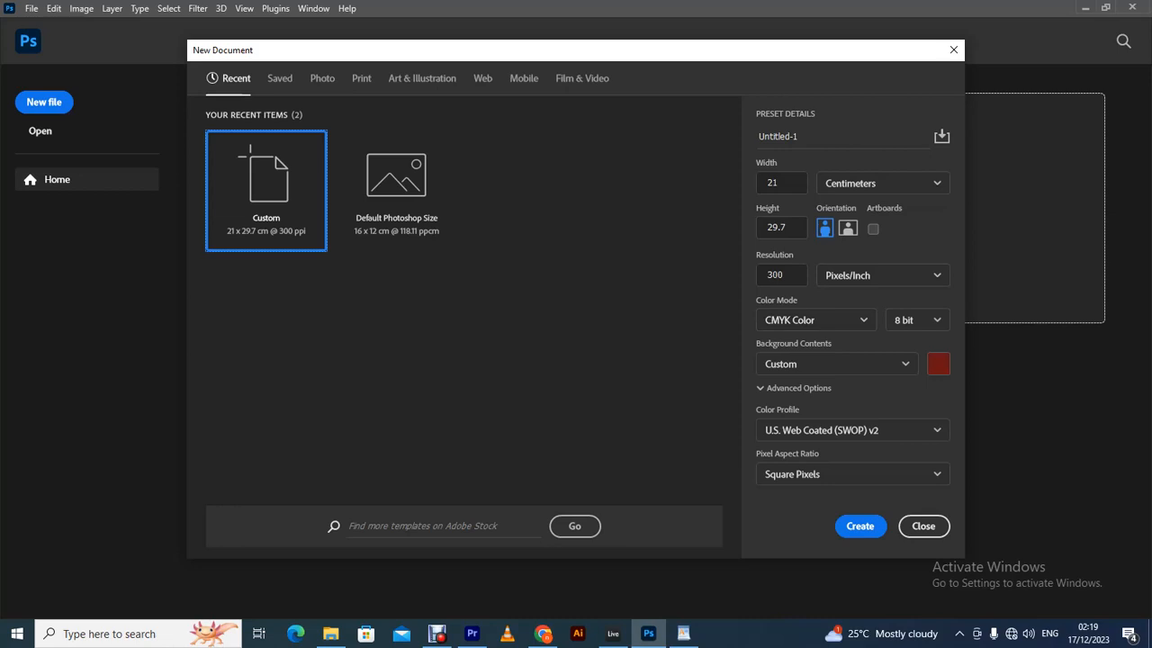
pyautogui.press('space')
pyautogui.write('ffffff')
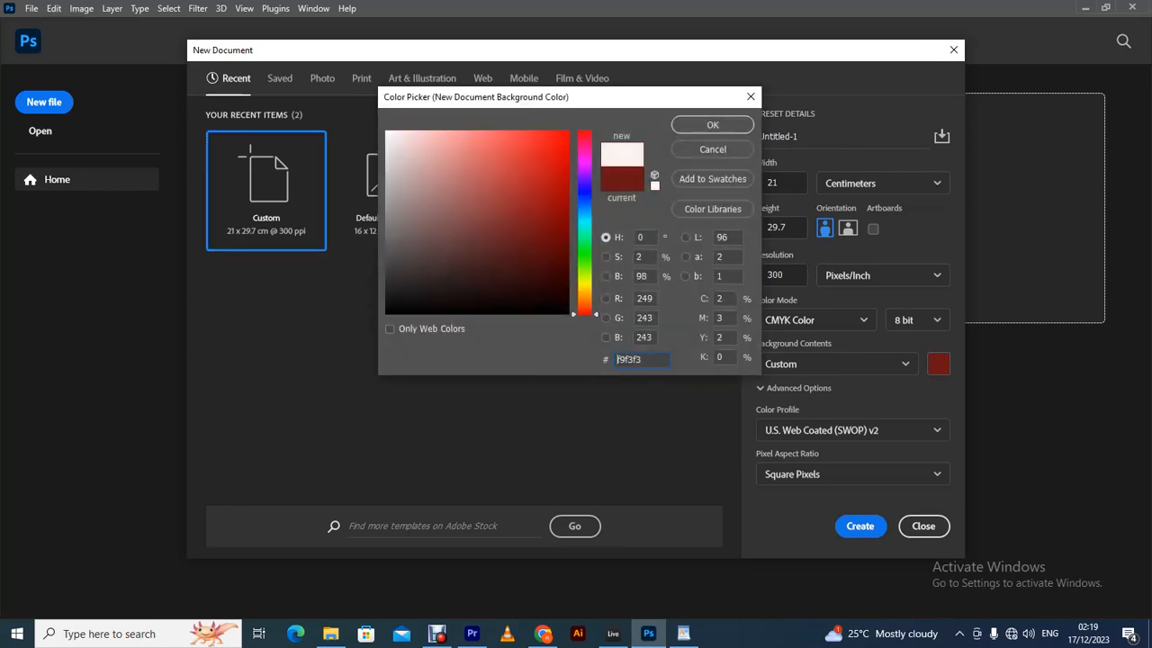
pyautogui.press('Return')
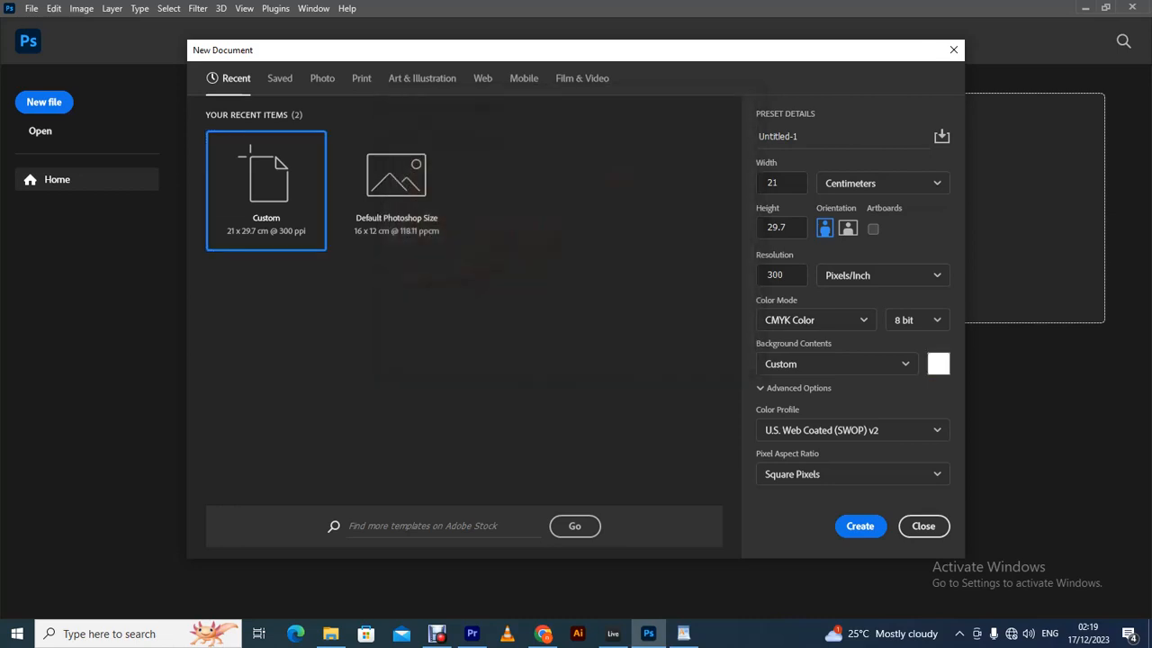
pyautogui.click(860, 526)
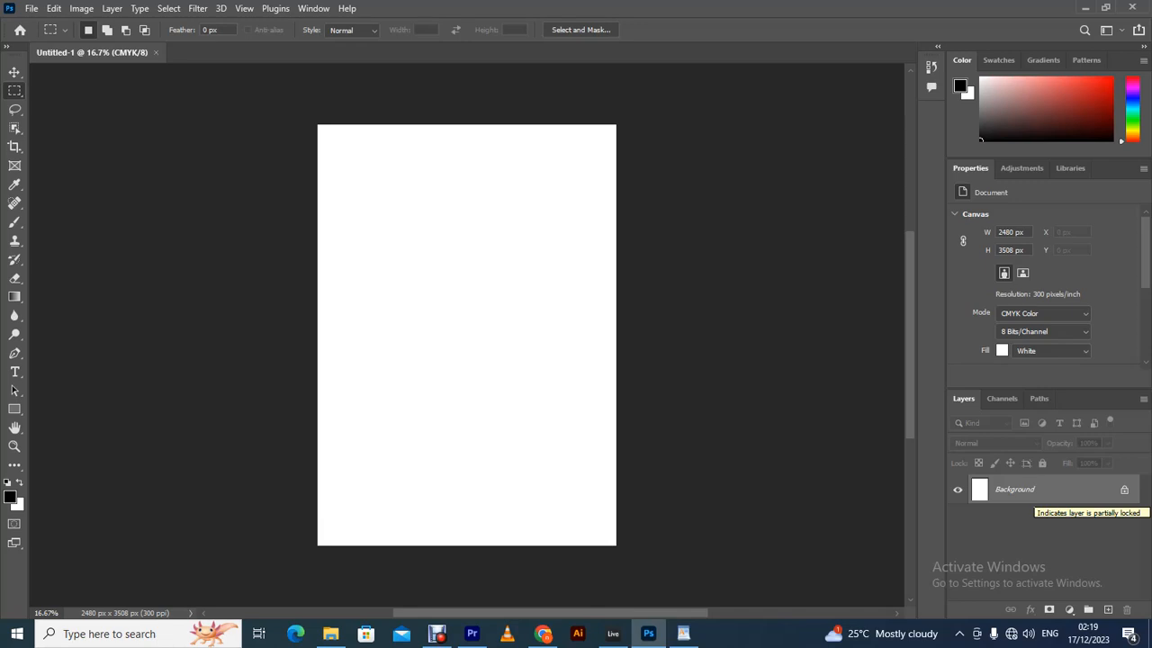
# - Unlock the Background layer to make it a regular layer, undoing and redoing the conversion
pyautogui.click(1125, 489)
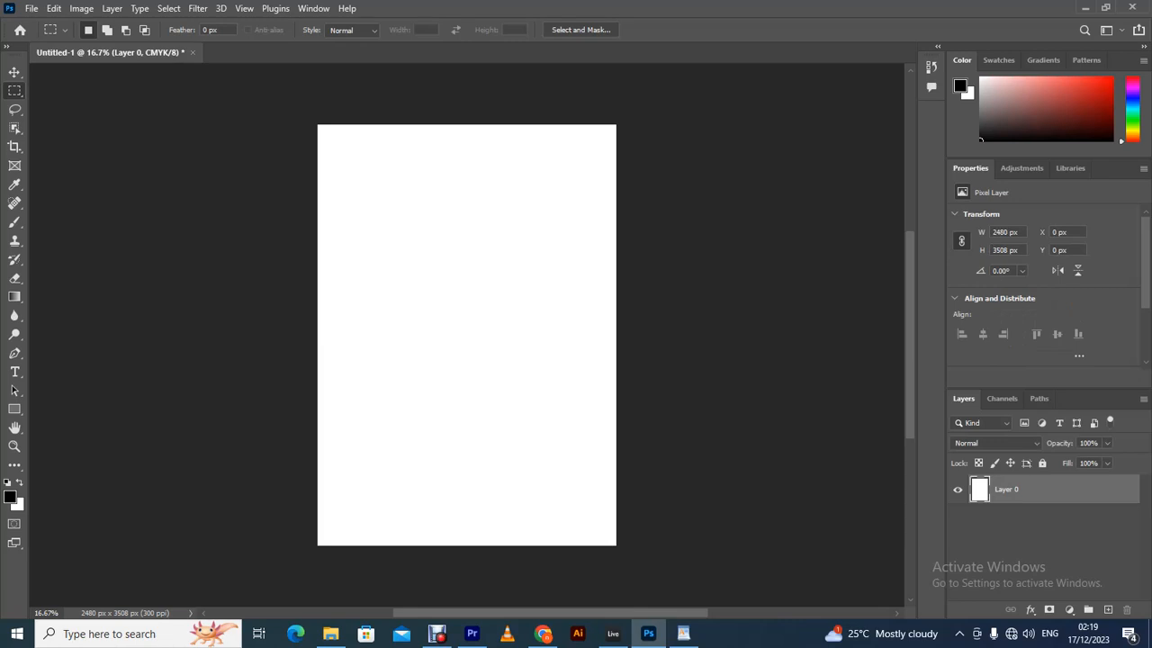
pyautogui.hotkey('ctrl', 'z')
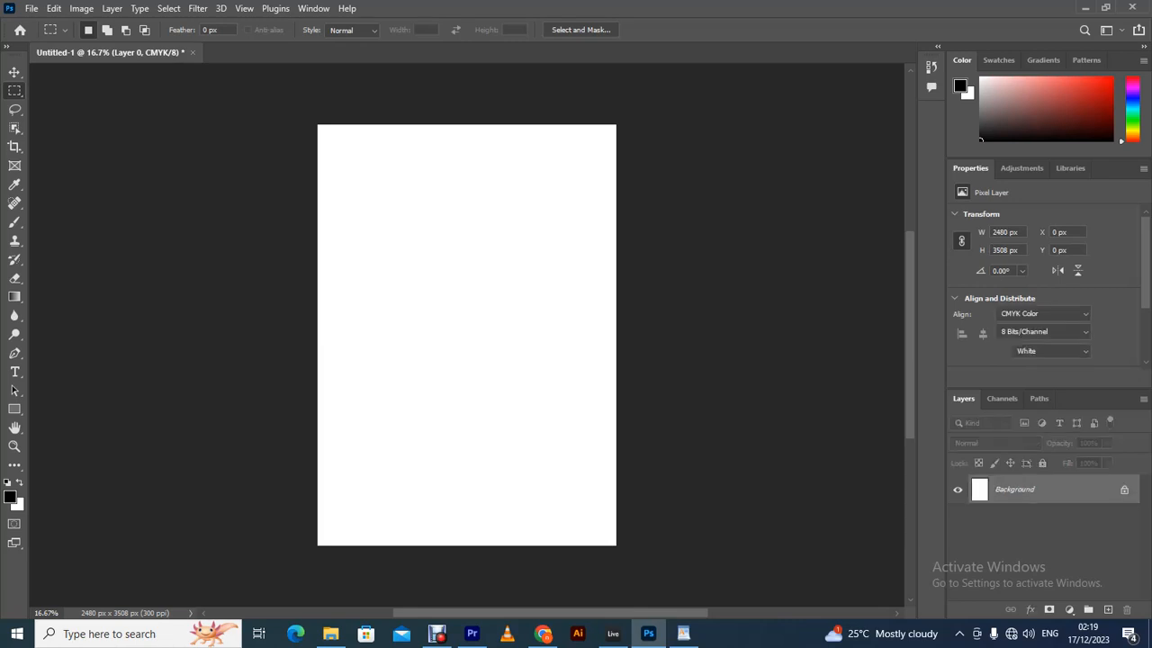
pyautogui.hotkey('ctrl', 'shift', 'z')
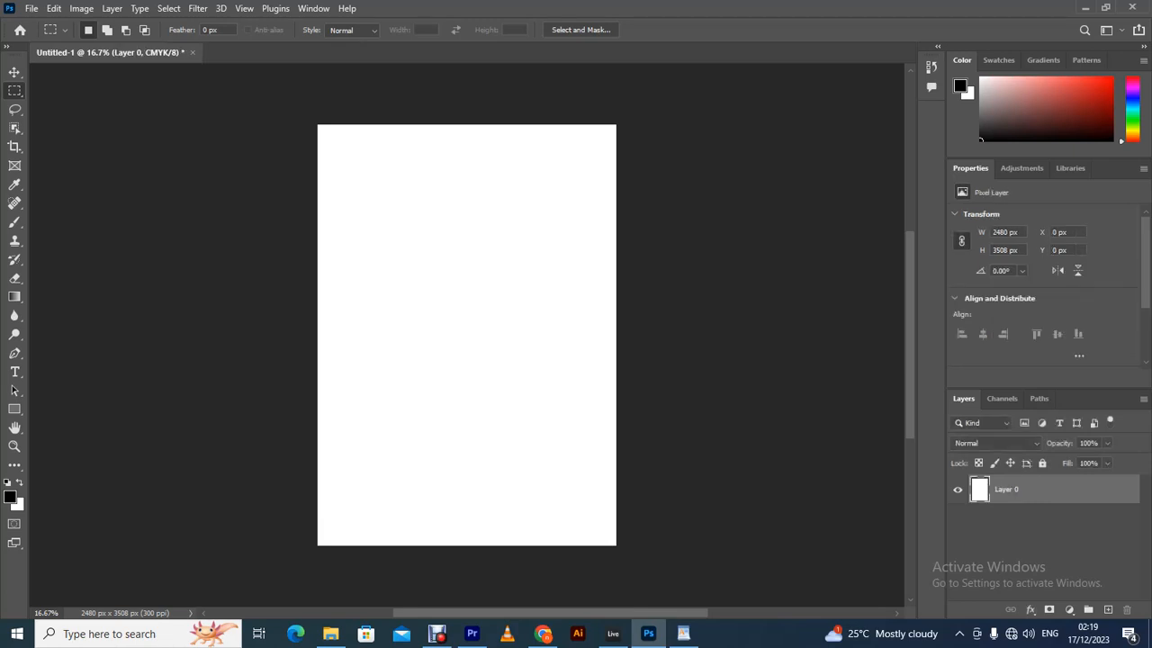
# - Undo the unlocking of the background layer, unlock it once more, and undo that conversion as well
pyautogui.hotkey('ctrl', 'z')
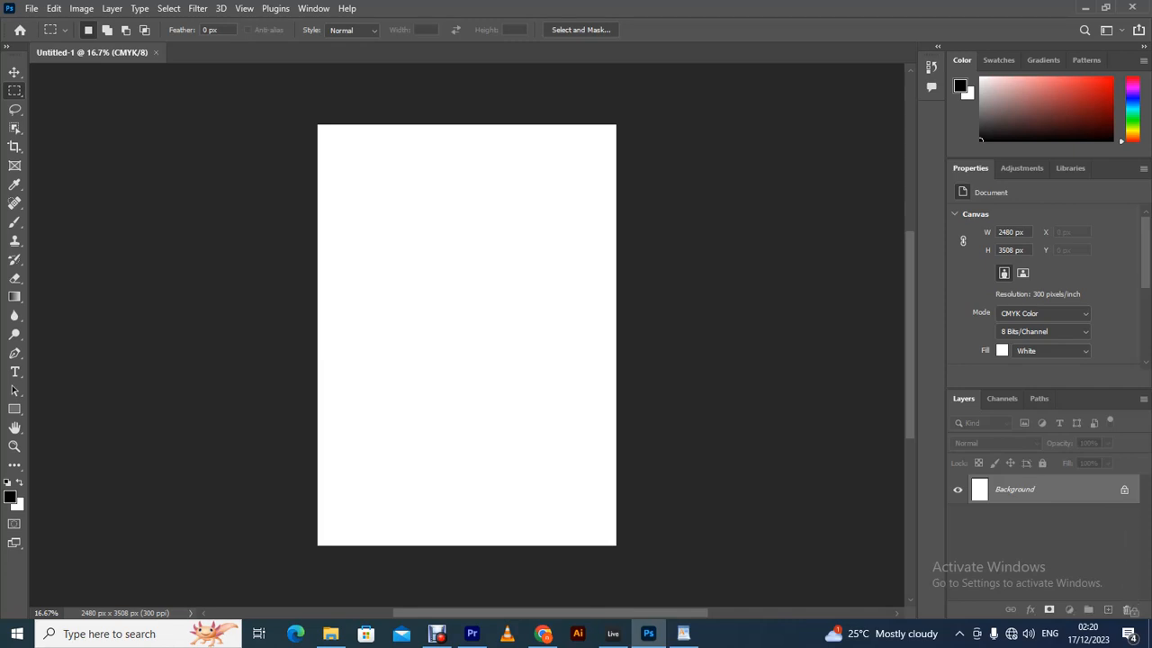
pyautogui.click(1124, 489)
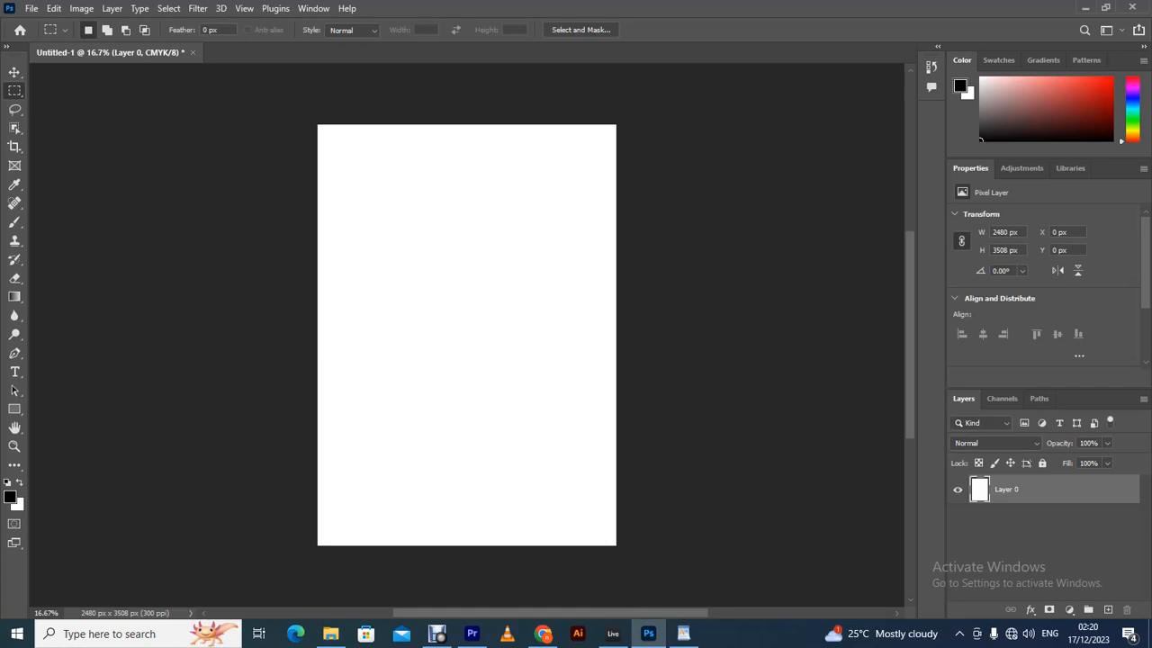
pyautogui.hotkey('ctrl', 'z')
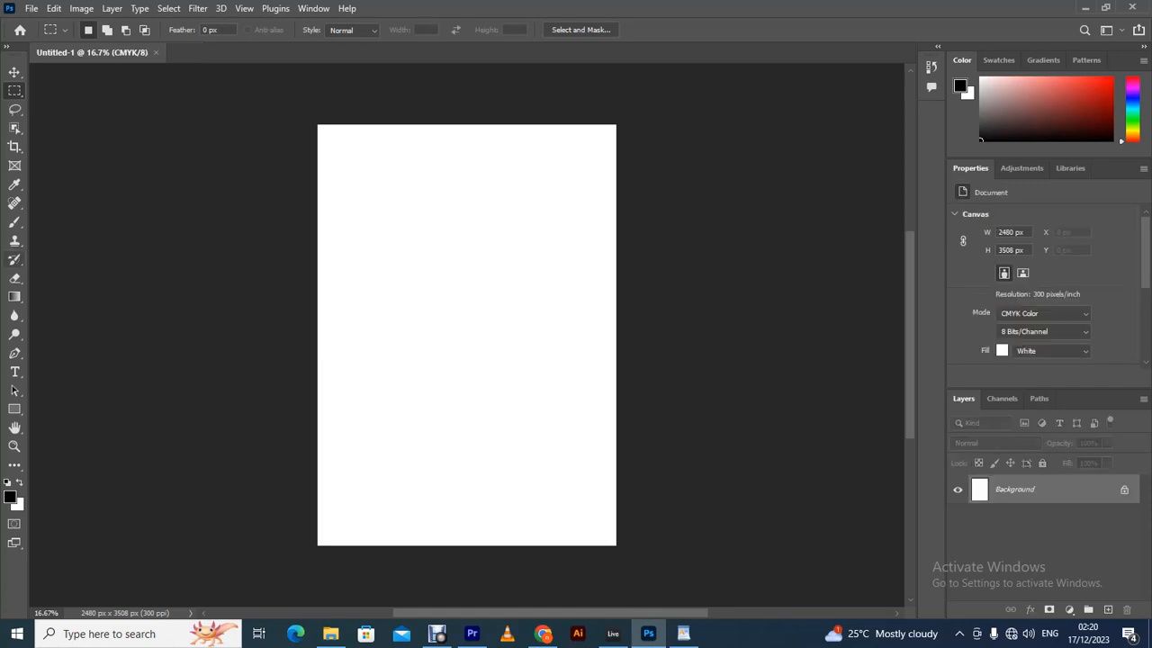
# - Paint two freehand black strokes with the Brush tool on the locked Background layer, and undo both strokes
pyautogui.click(14, 223)
pyautogui.moveTo(490, 257)
pyautogui.mouseDown()
pyautogui.moveTo(470, 317)
pyautogui.moveTo(443, 301)
pyautogui.moveTo(473, 433)
pyautogui.mouseUp()
pyautogui.moveTo(485, 376)
pyautogui.mouseDown()
pyautogui.moveTo(443, 454)
pyautogui.moveTo(407, 430)
pyautogui.mouseUp()
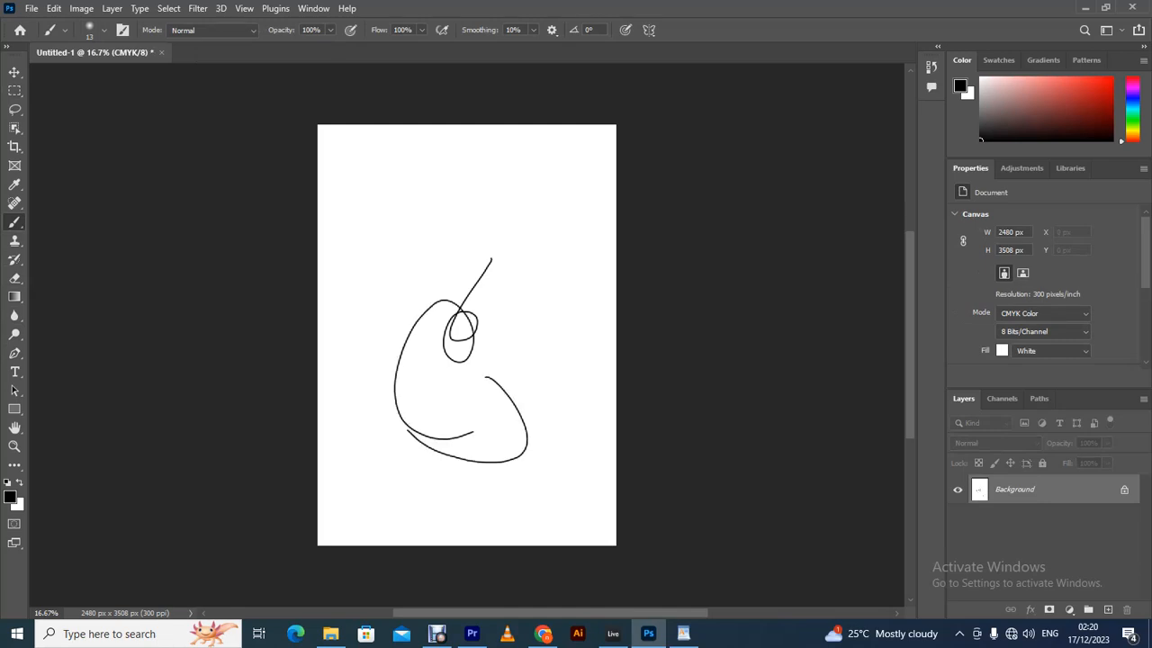
pyautogui.click(14, 72)
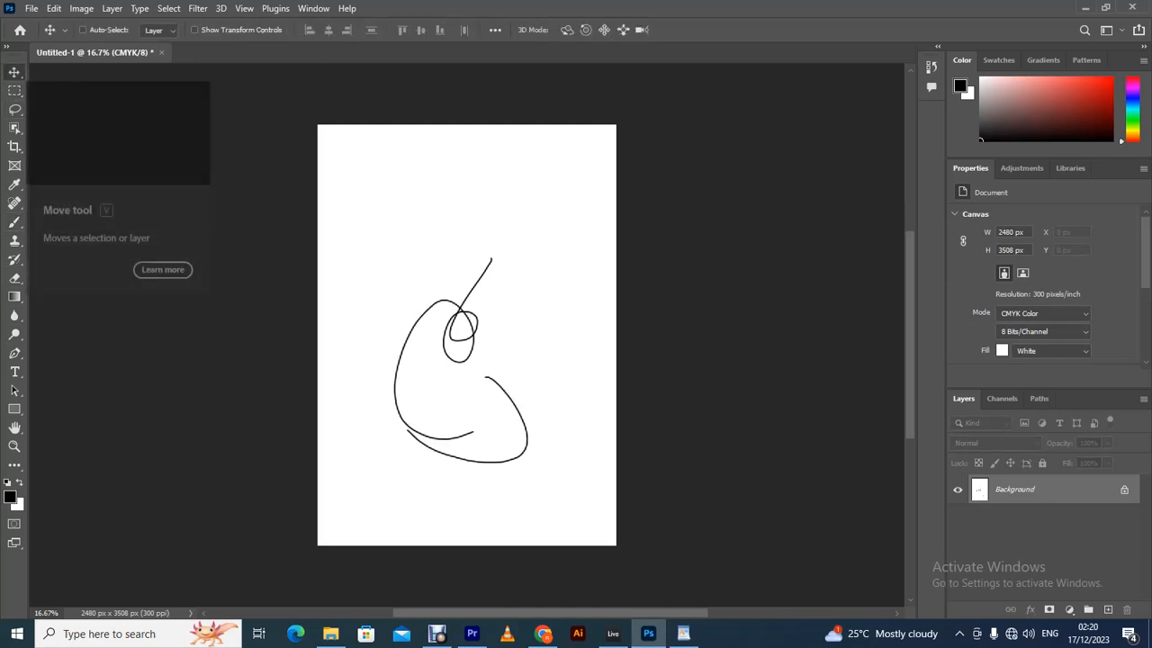
pyautogui.hotkey('ctrl', 'z')
pyautogui.hotkey('ctrl', 'z')
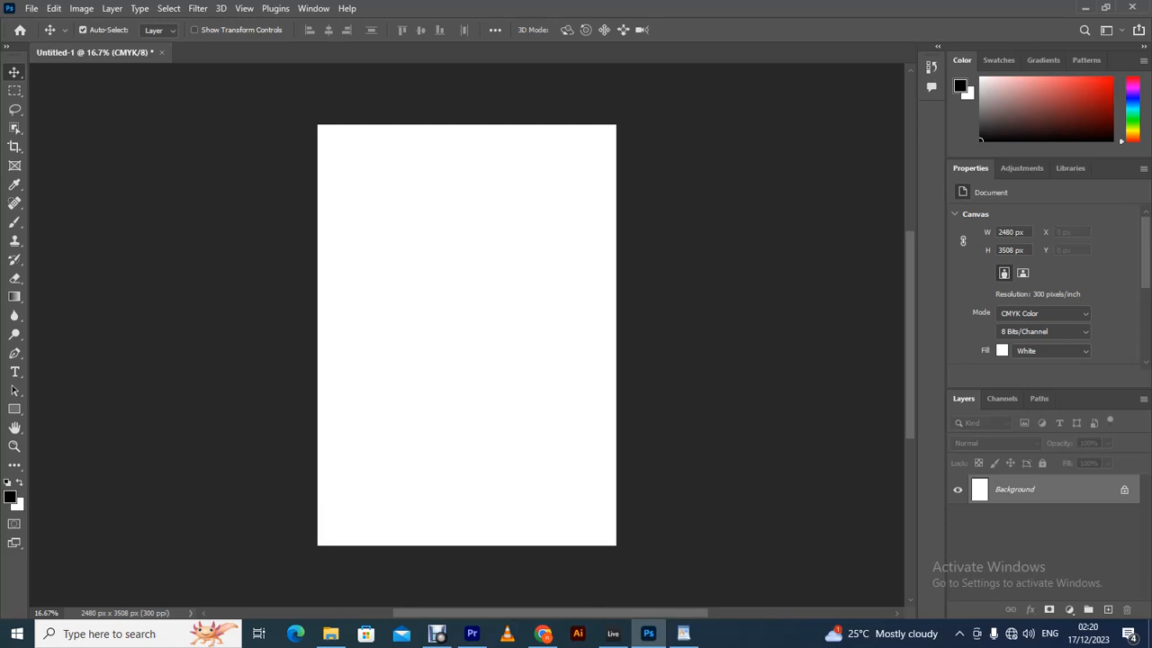
# - Unlock the Background layer of the blank A4 document to make it a regular layer
pyautogui.click(1124, 488)
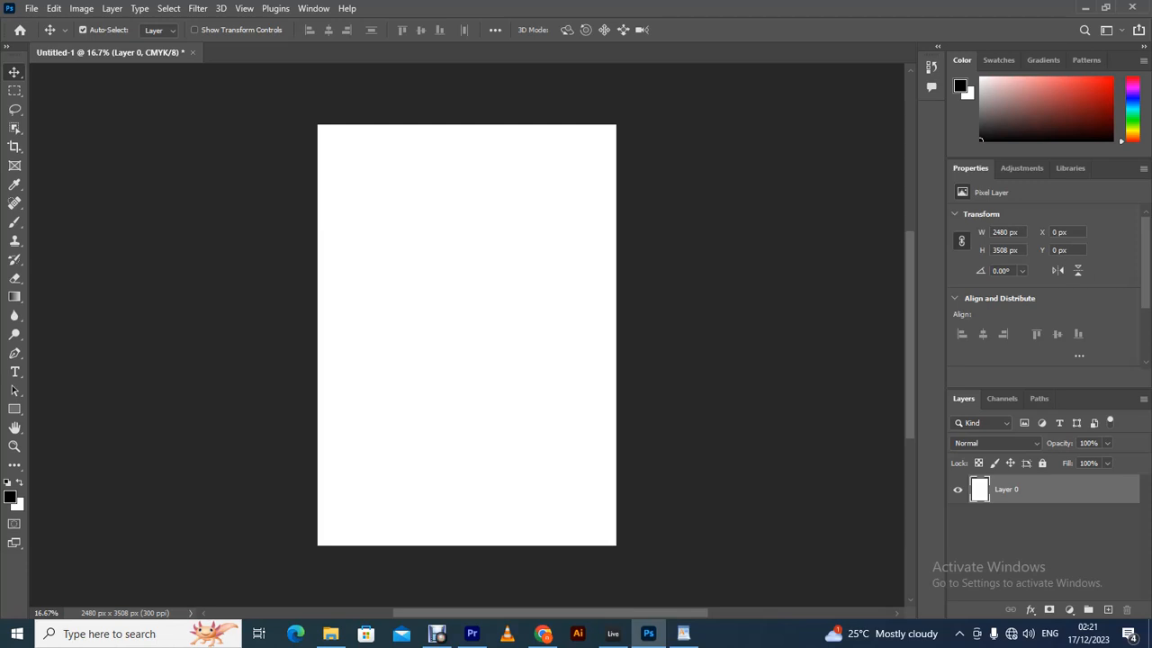
# - Minimize the program and open the desktop image model-2016-2-3.png with Adobe Photoshop 2022
pyautogui.click(1085, 7)
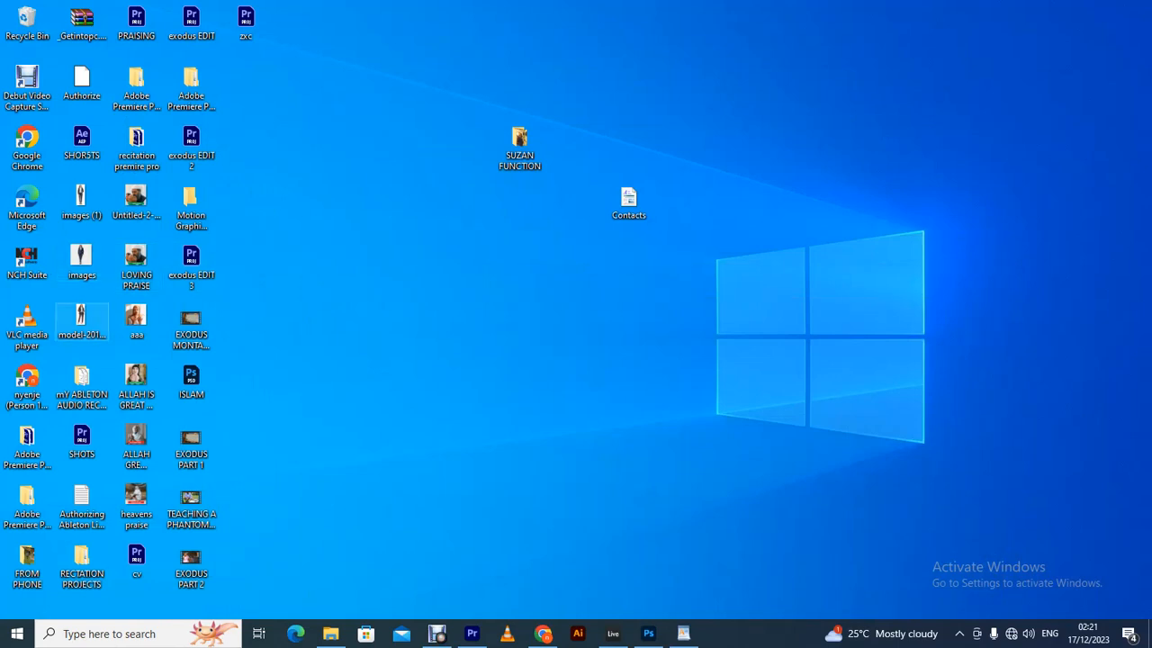
pyautogui.rightClick(80, 331)
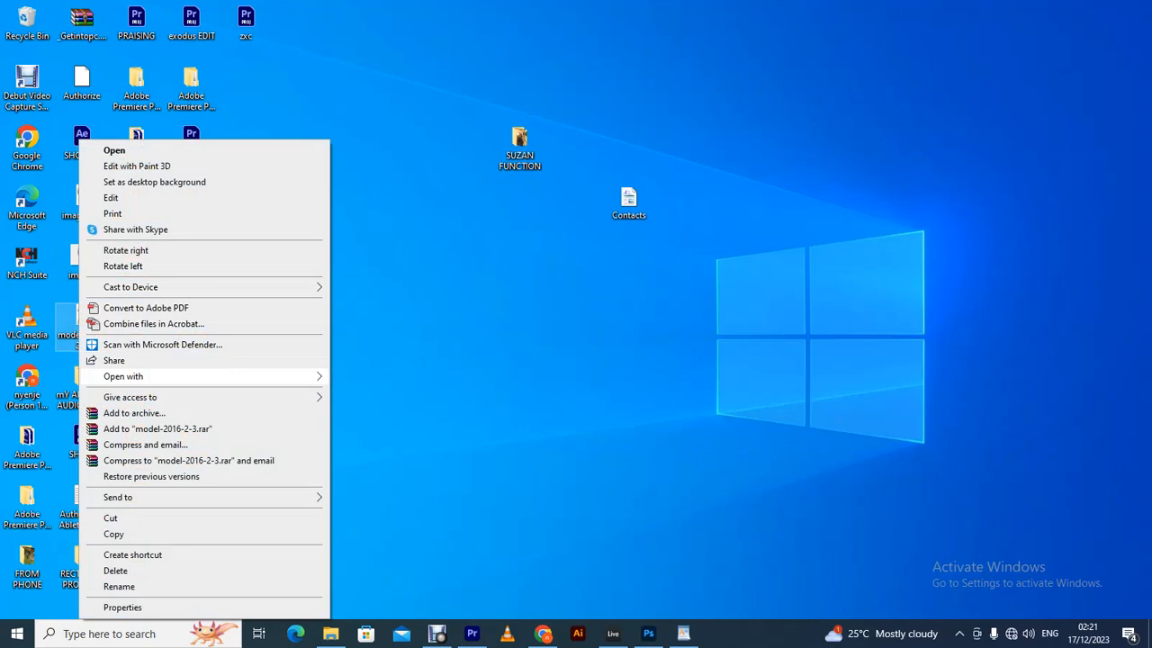
pyautogui.moveTo(180, 377)
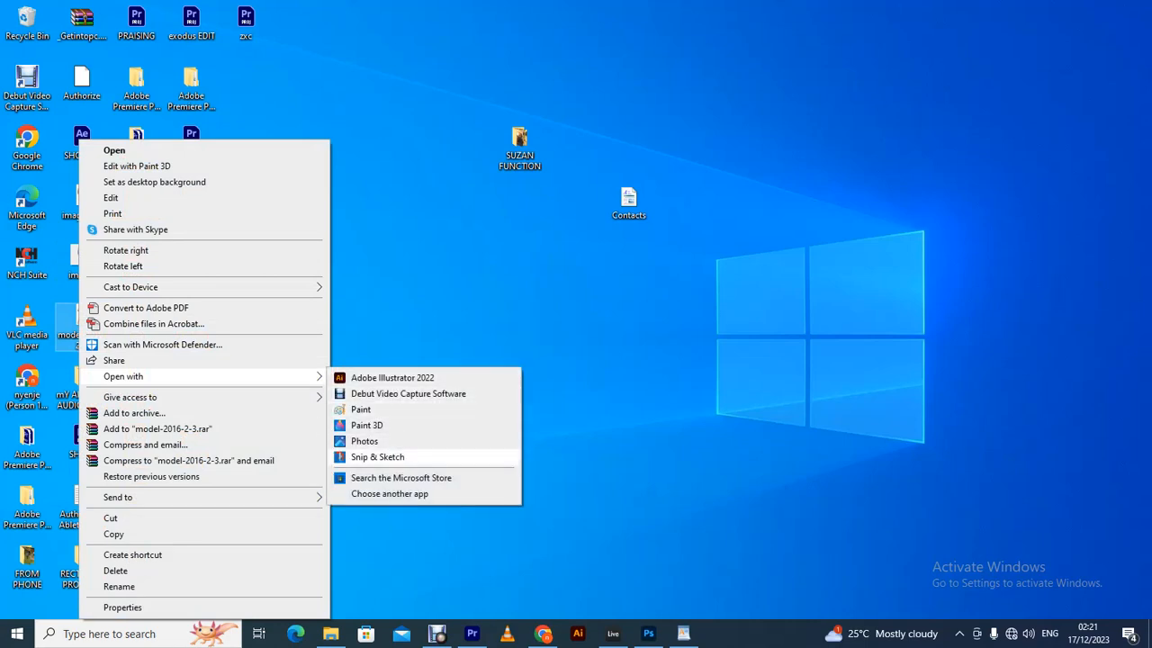
pyautogui.click(390, 494)
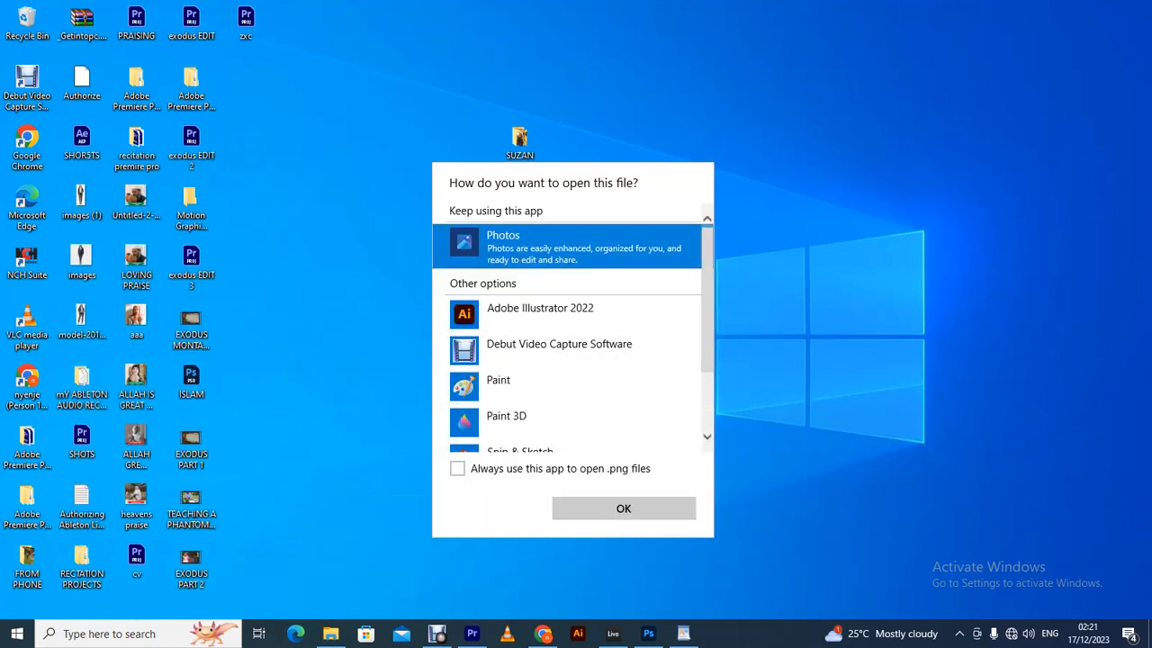
pyautogui.scroll(-2, 567, 351)
pyautogui.click(475, 430)
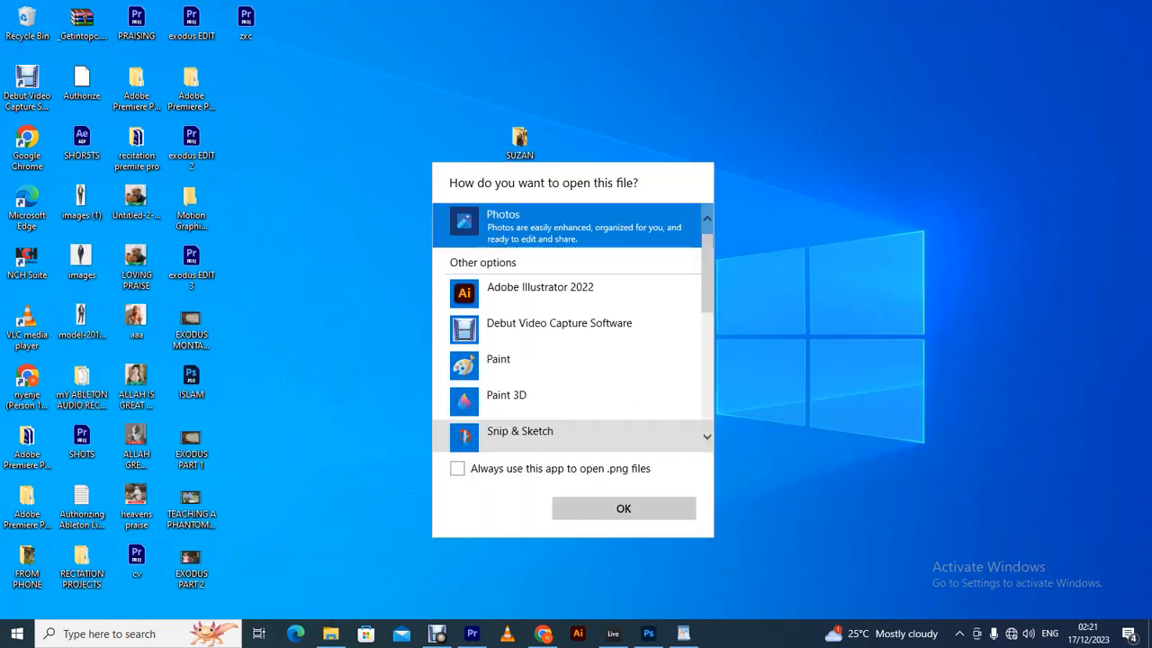
pyautogui.scroll(-3, 567, 297)
pyautogui.scroll(-1, 567, 324)
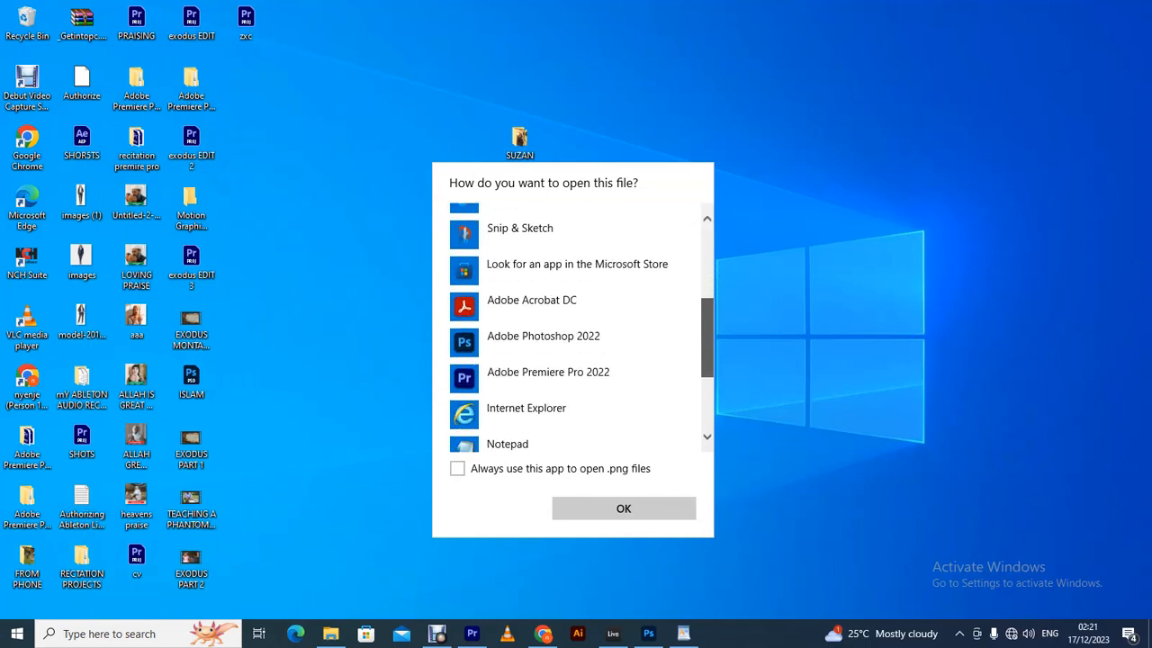
pyautogui.click(543, 340)
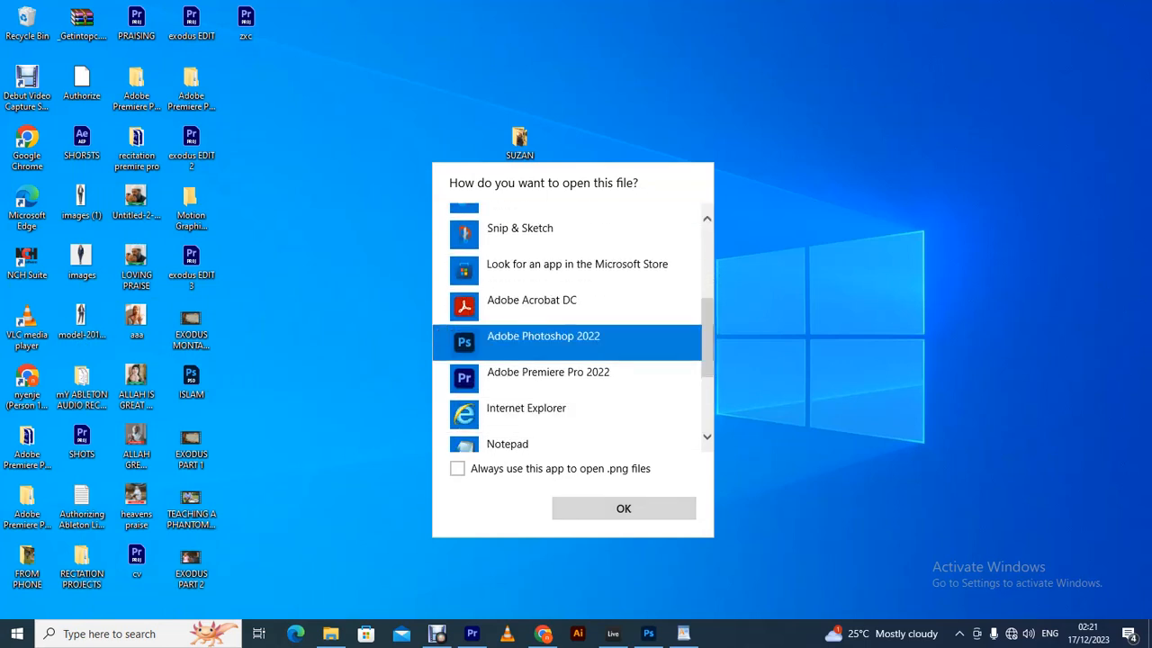
pyautogui.click(623, 509)
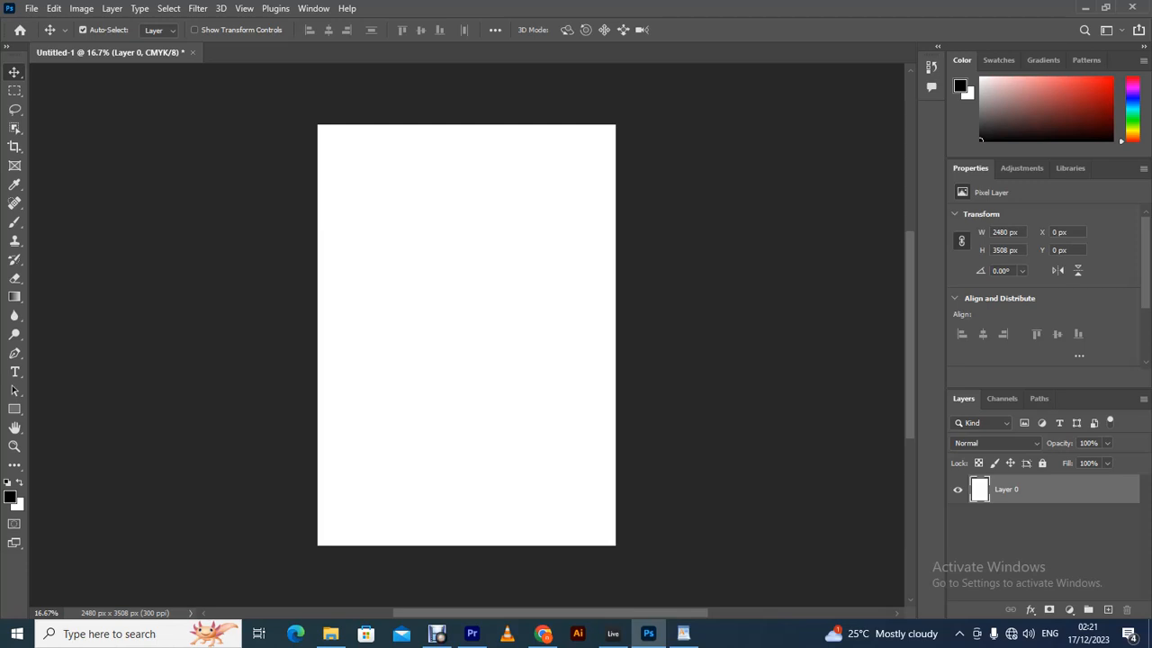
# - Bring the model-2016-2-3.png document to the front and unlock its Background layer
pyautogui.click(198, 8)
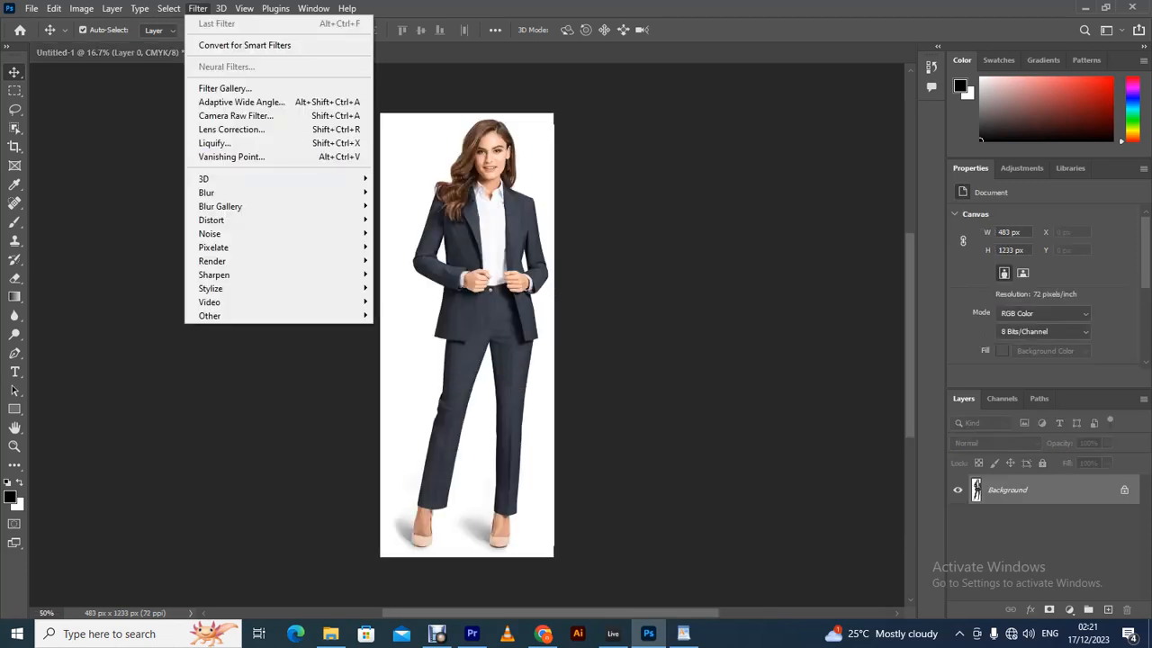
pyautogui.click(198, 8)
pyautogui.hotkey('ctrl', 'Tab')
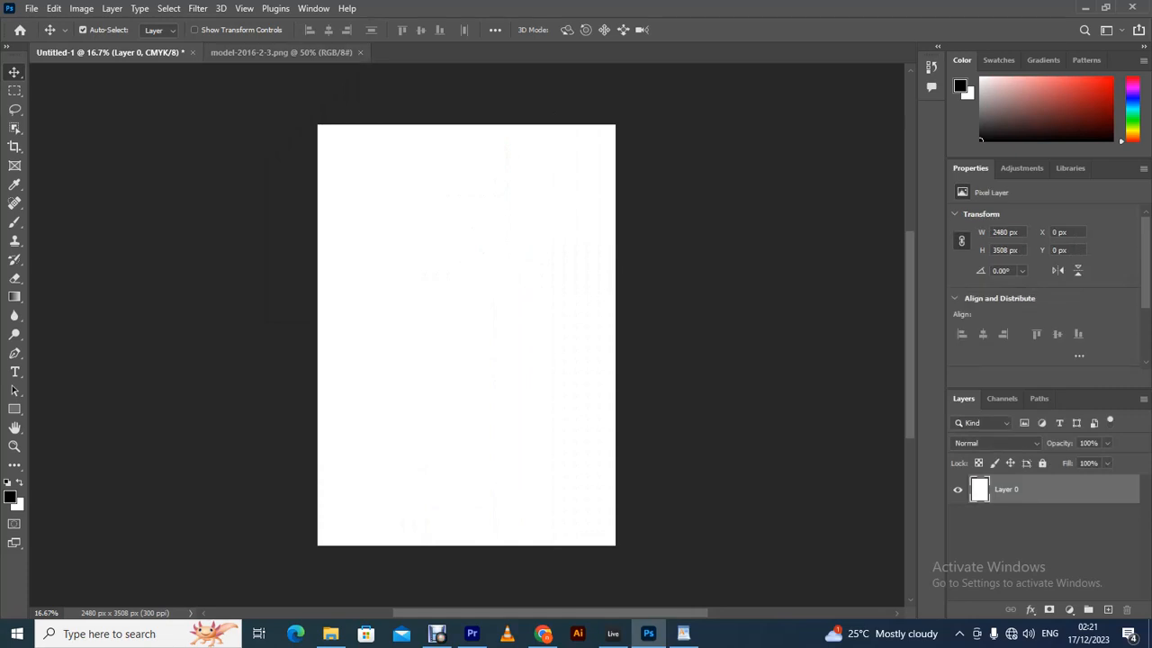
pyautogui.click(281, 52)
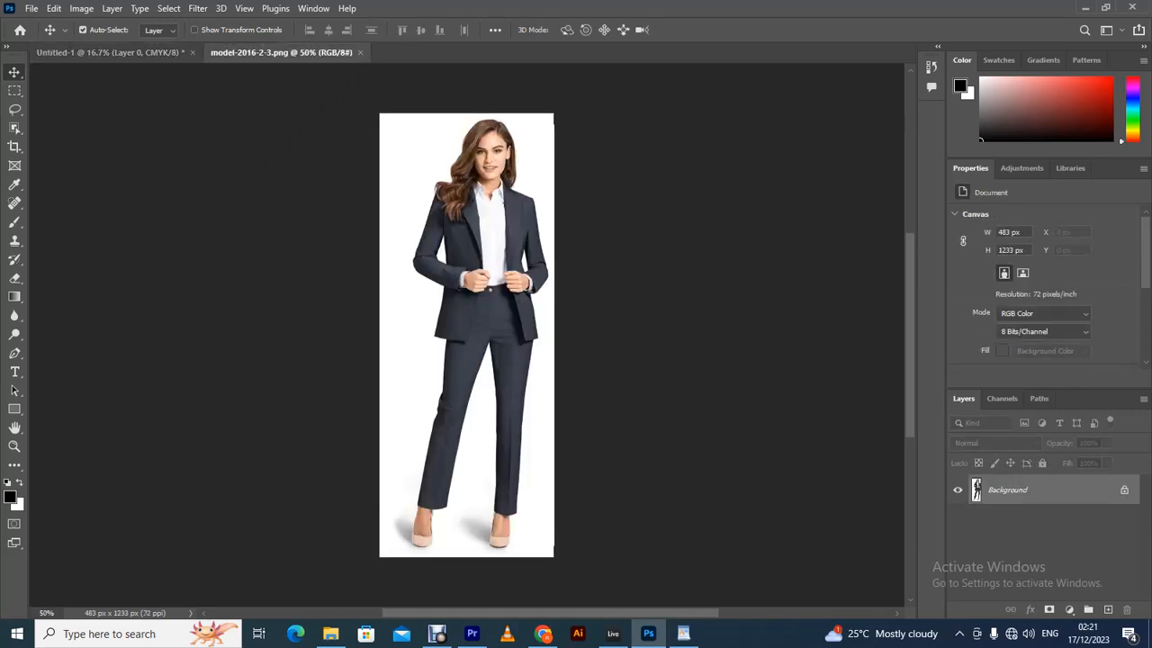
pyautogui.click(1125, 490)
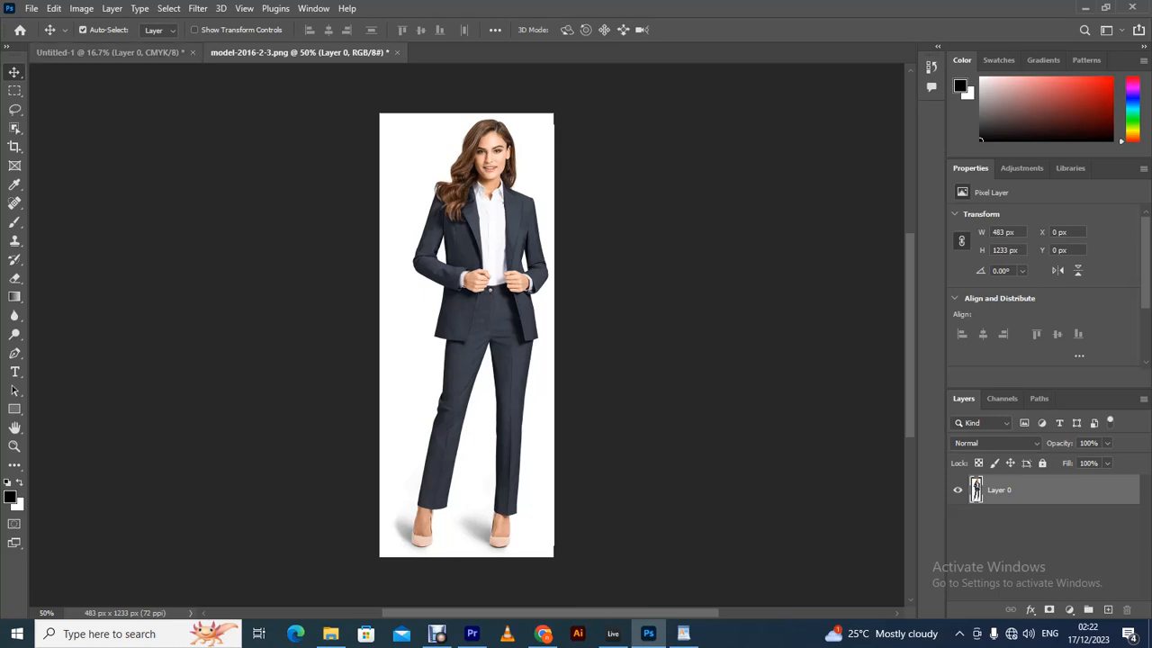
# - View the blank Untitled-1 document, return to model-2016-2-3.png, and look through the File and Edit commands
pyautogui.click(110, 52)
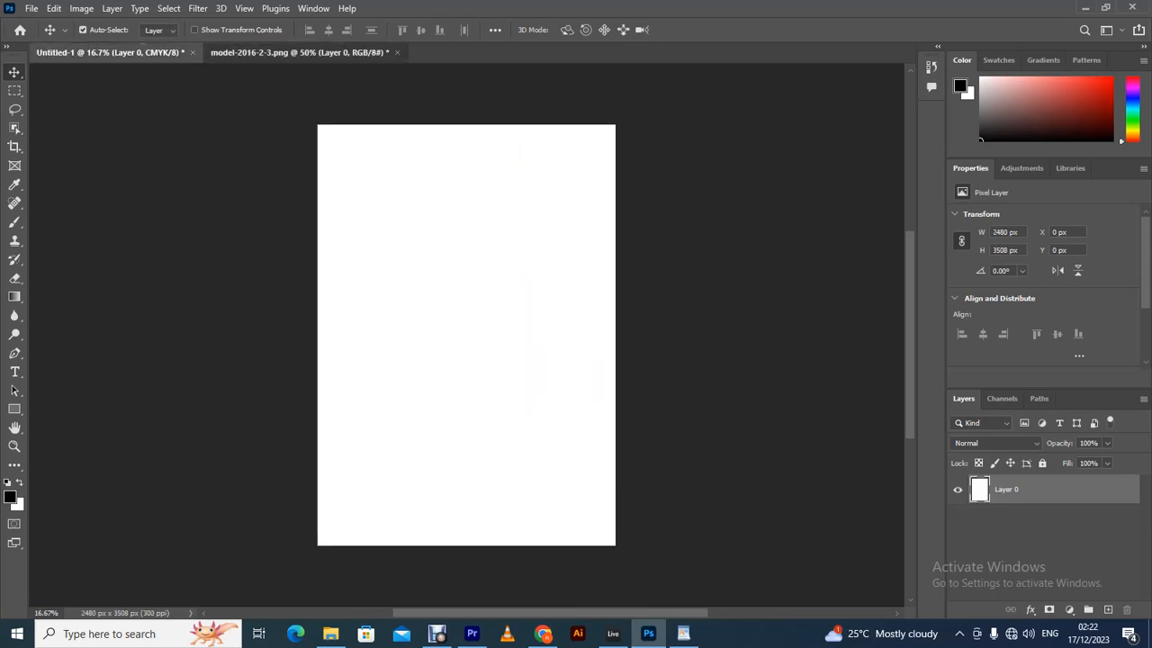
pyautogui.click(286, 52)
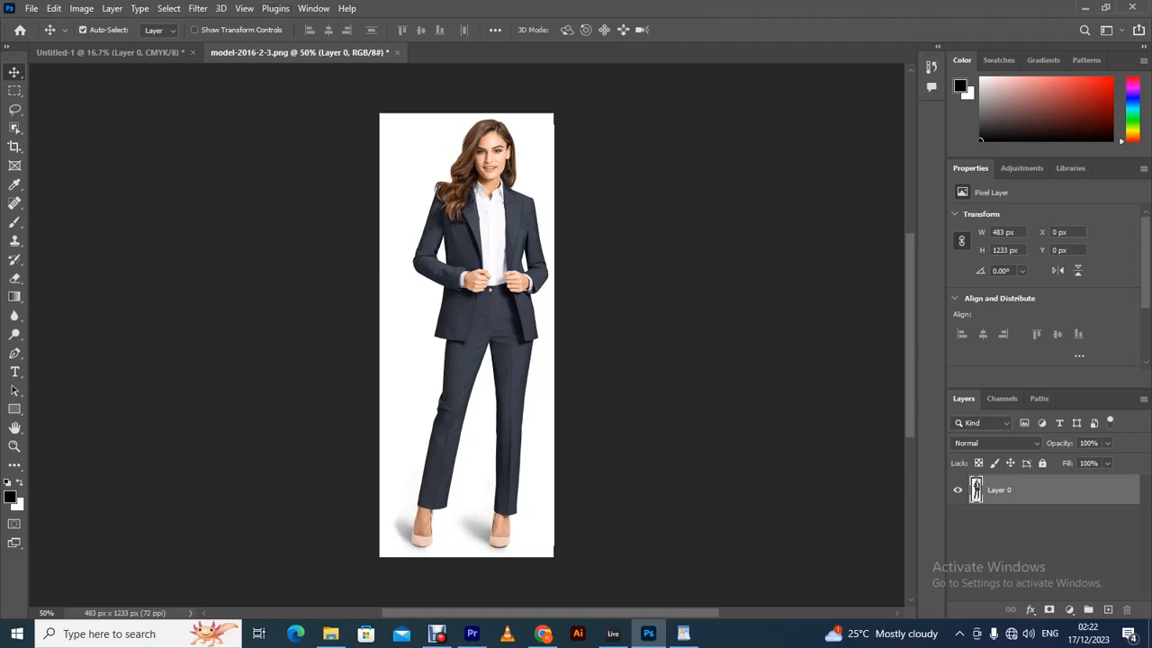
pyautogui.hotkey('alt', 'f')
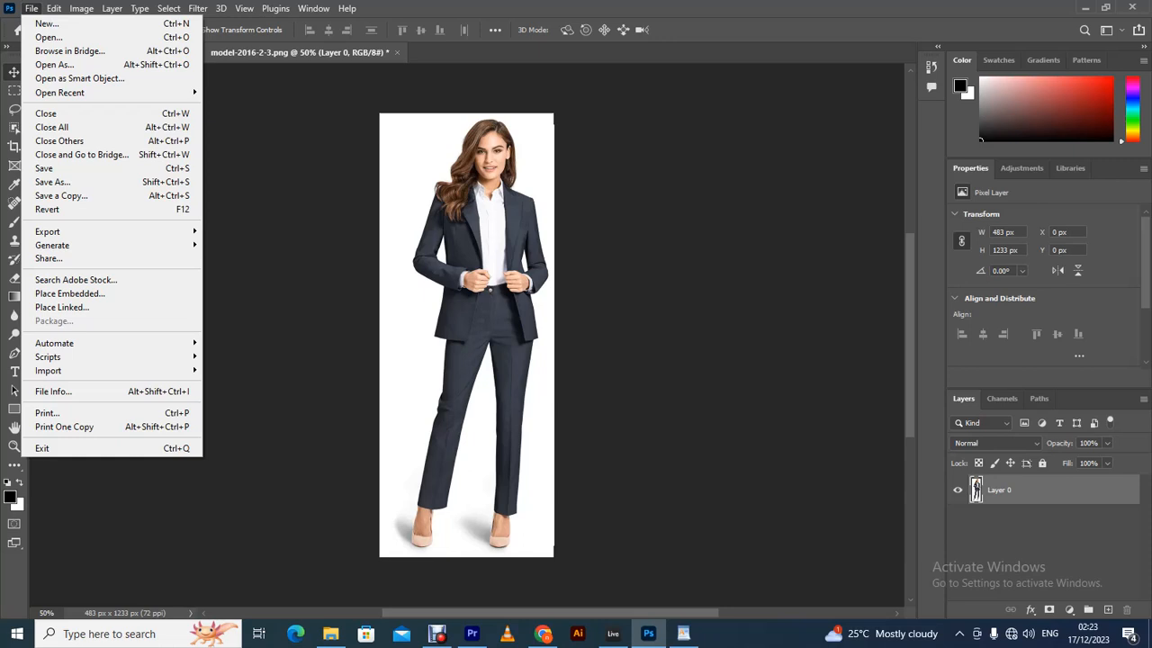
pyautogui.moveTo(54, 8)
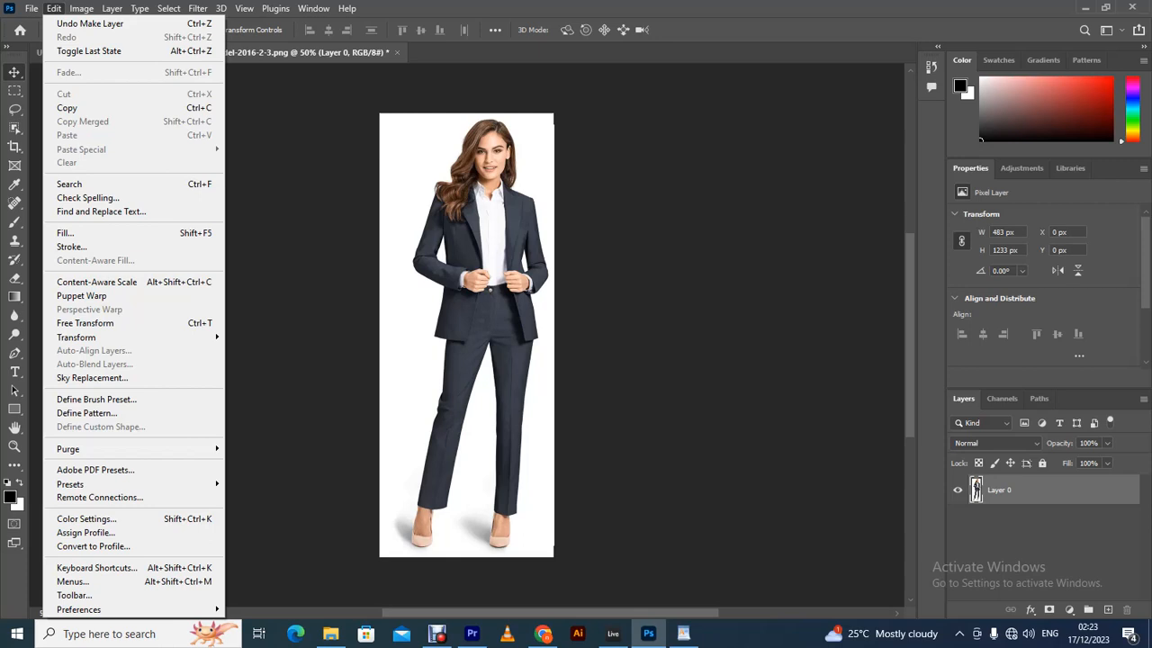
# - Show the Adjustments panel, and close the Paths and Channels panels grouped with Layers
pyautogui.click(1023, 168)
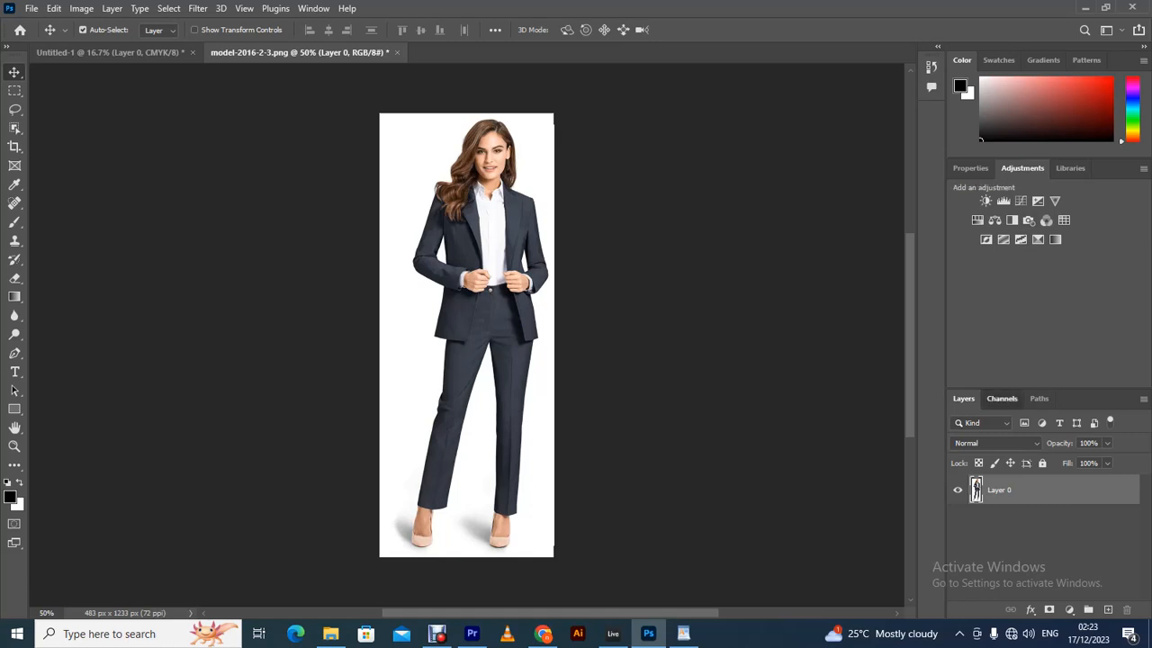
pyautogui.click(1002, 398)
pyautogui.click(1040, 397)
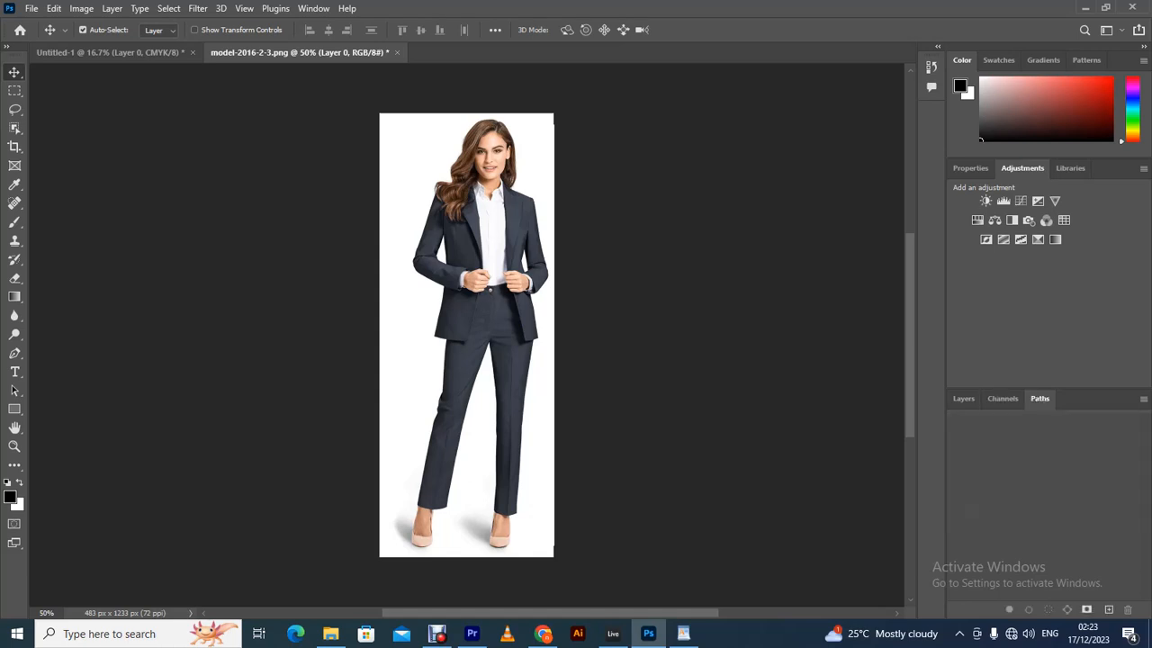
pyautogui.click(1143, 398)
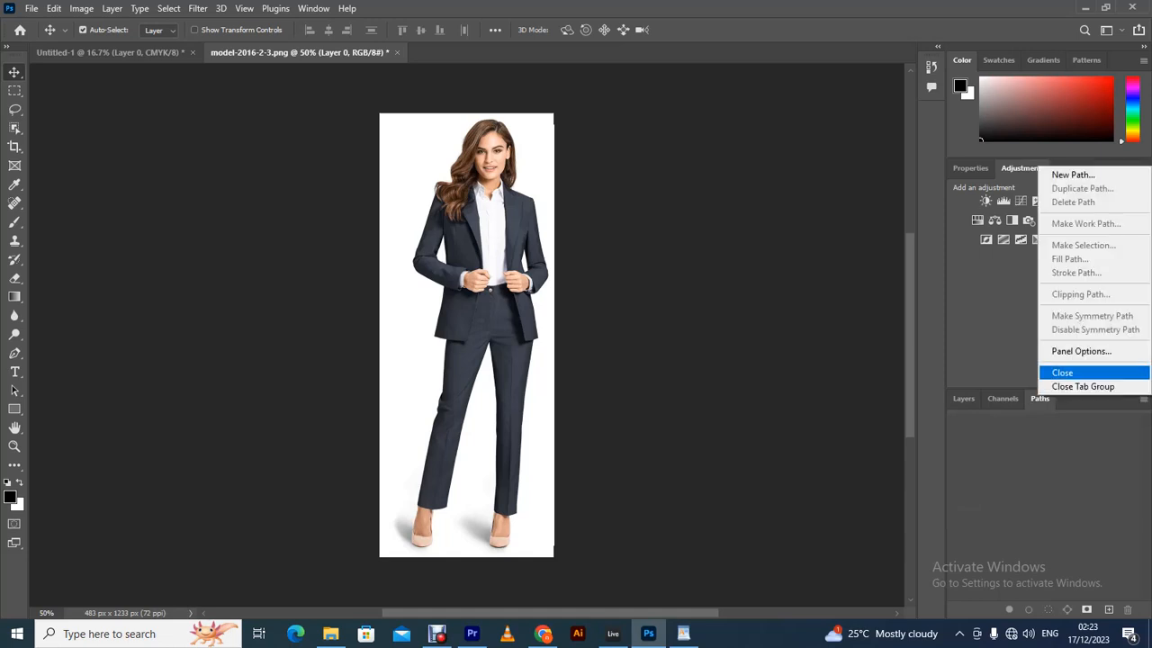
pyautogui.click(1062, 373)
pyautogui.click(1143, 397)
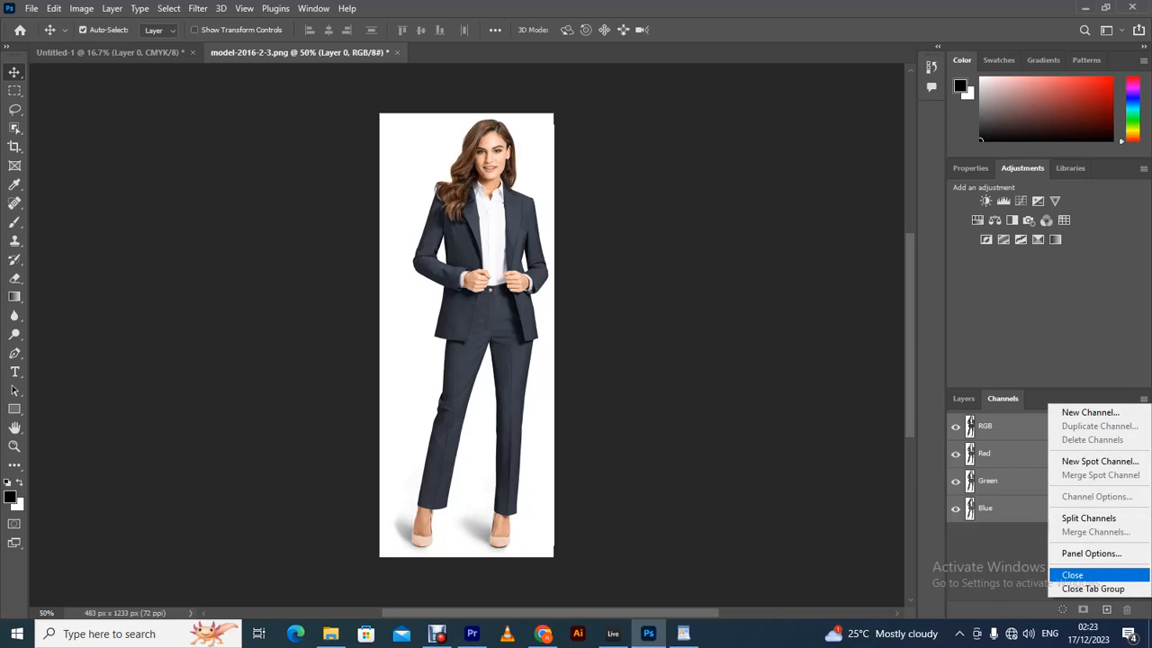
pyautogui.click(1072, 575)
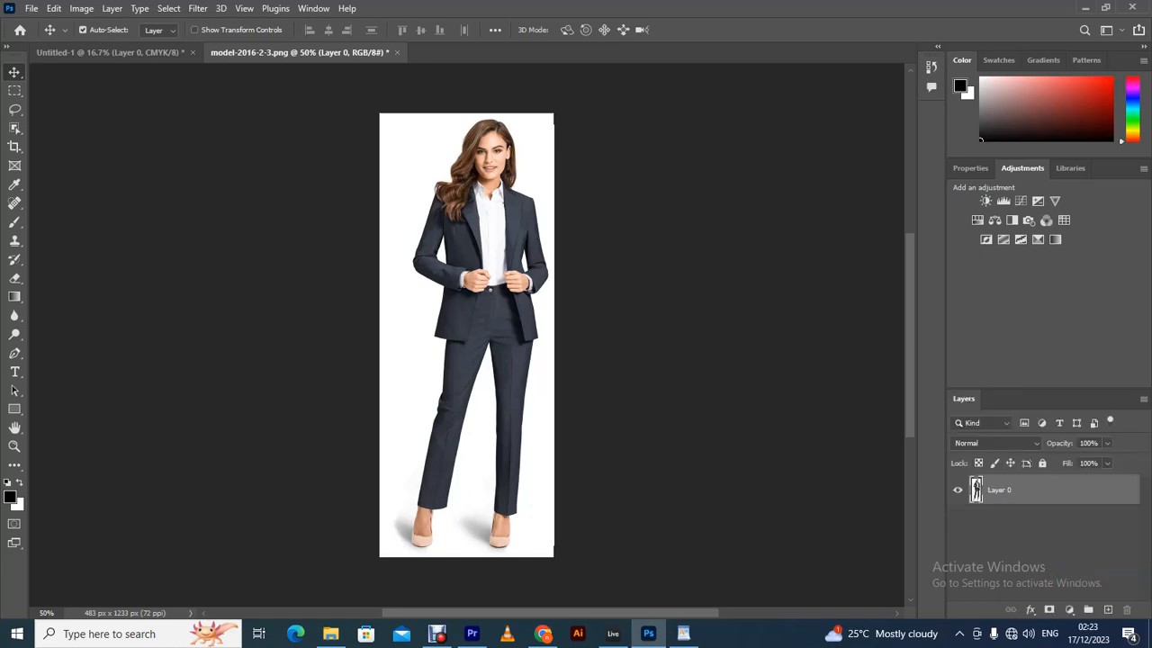
# - Detach the toolbar so it floats beside the model image, and switch it to a two-column layout
pyautogui.rightClick(15, 72)
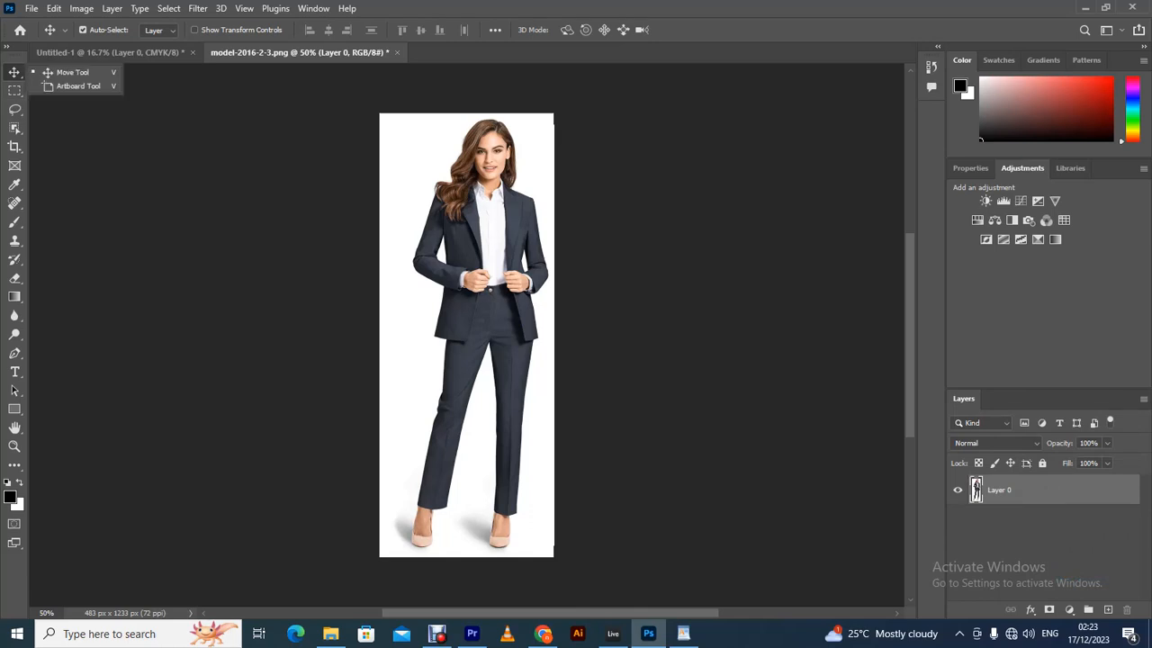
pyautogui.click(3, 46)
pyautogui.click(4, 46)
pyautogui.click(3, 46)
pyautogui.click(4, 46)
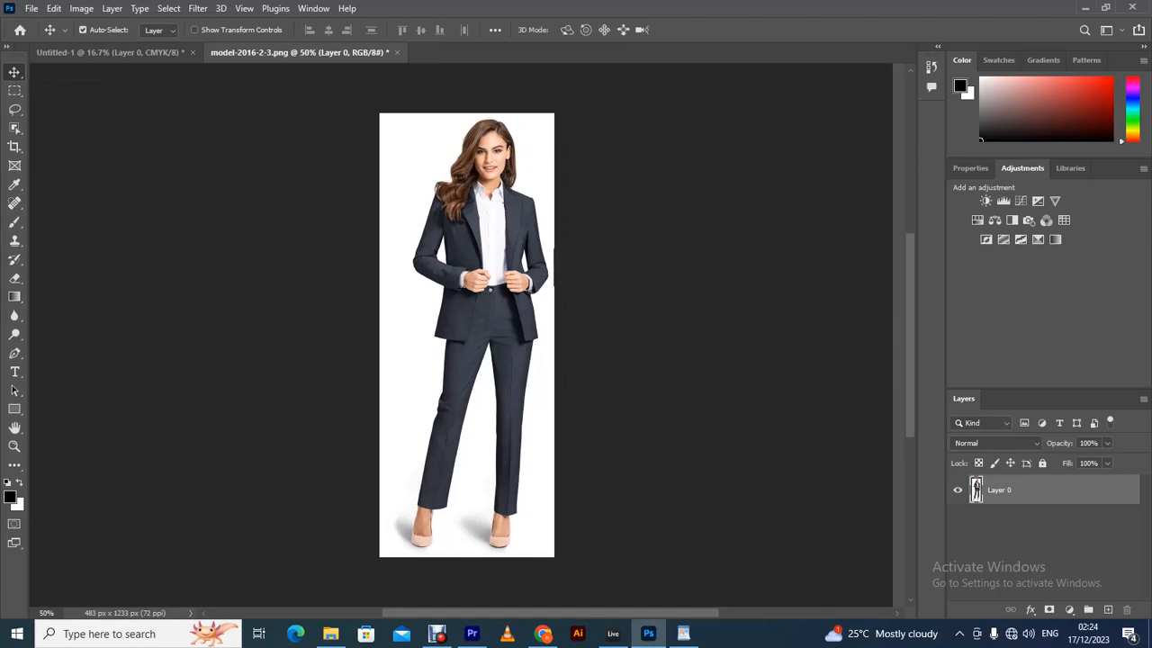
pyautogui.moveTo(15, 61); pyautogui.dragTo(206, 142)
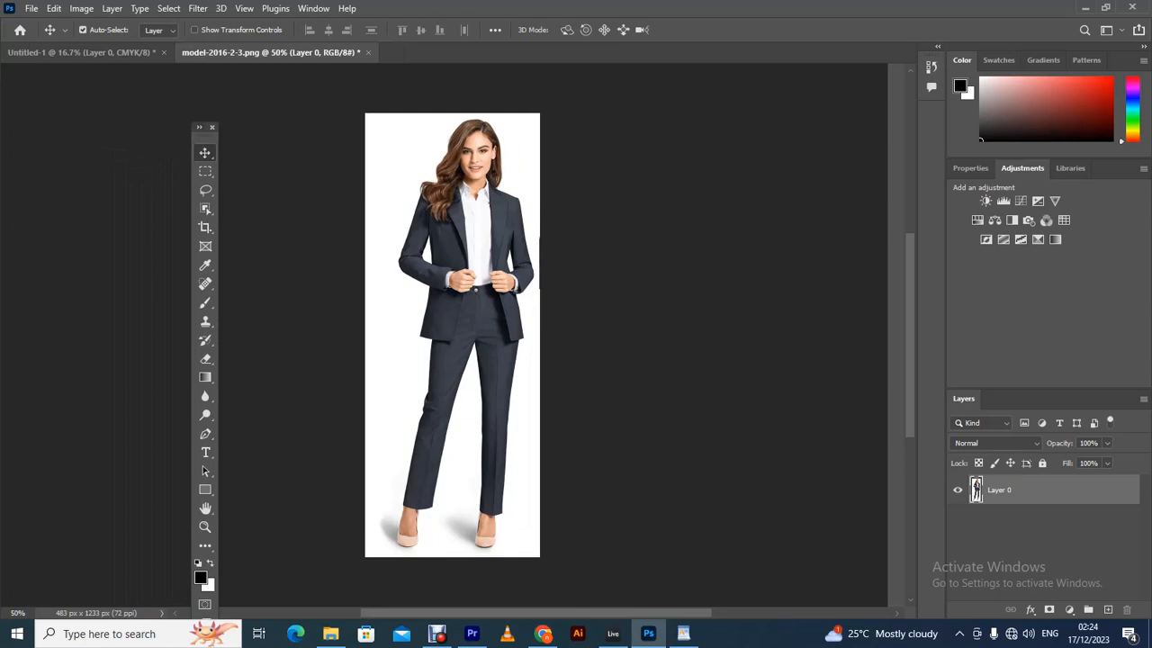
pyautogui.click(198, 126)
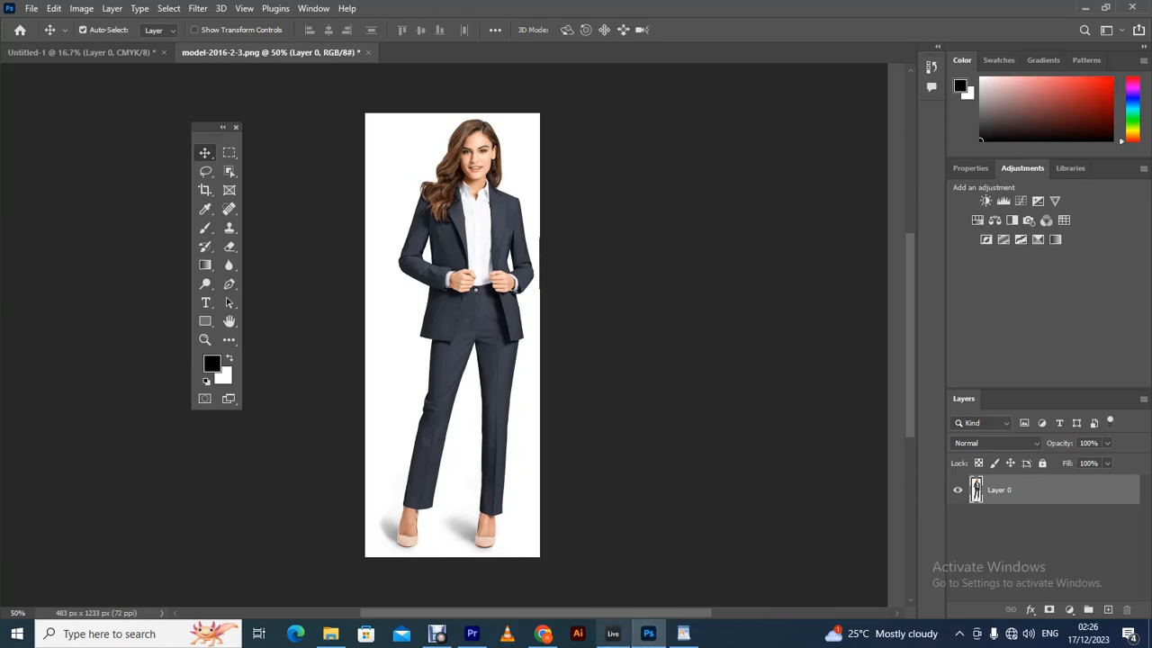
pyautogui.click(437, 634)
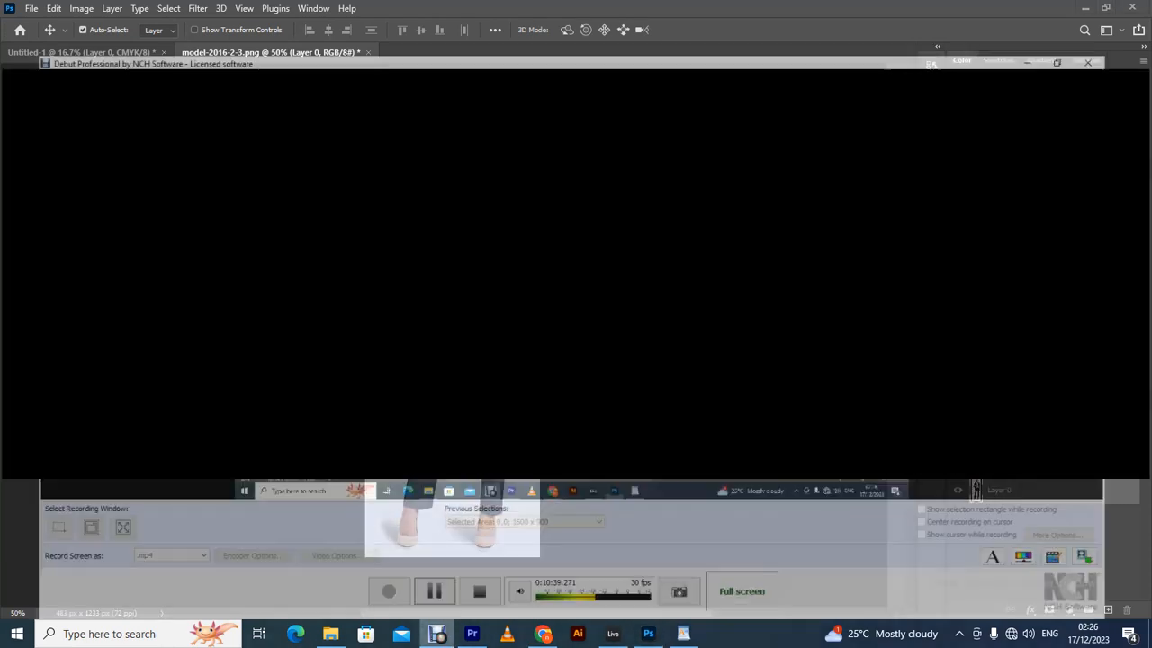
pyautogui.click(427, 578)
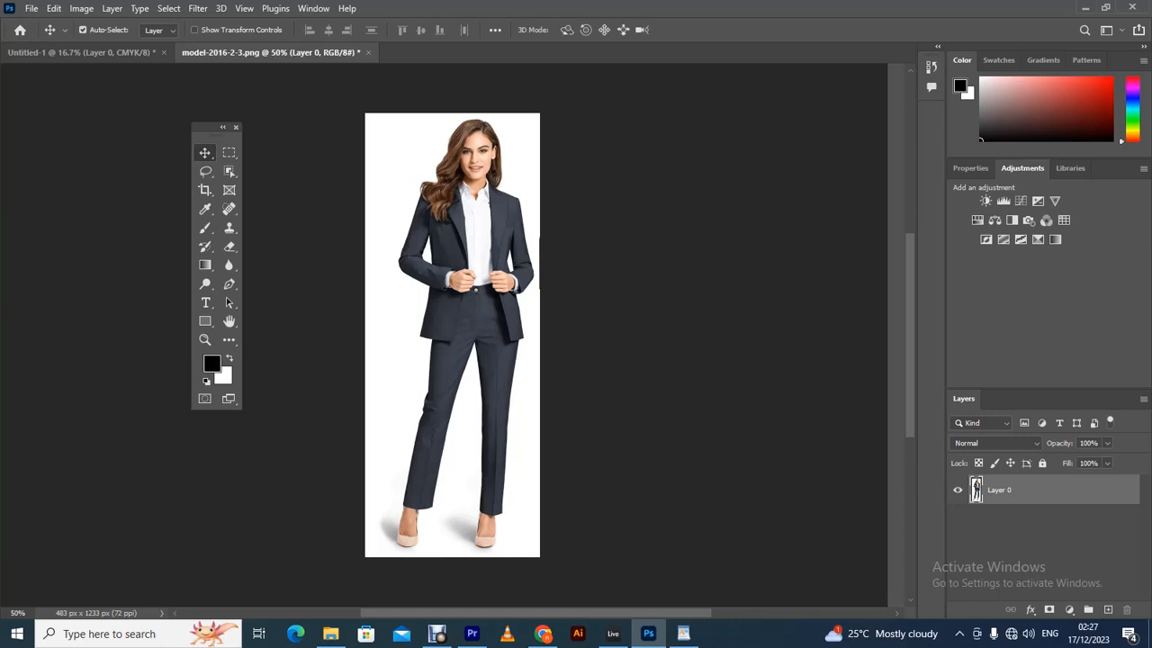
pyautogui.press('ctrl')
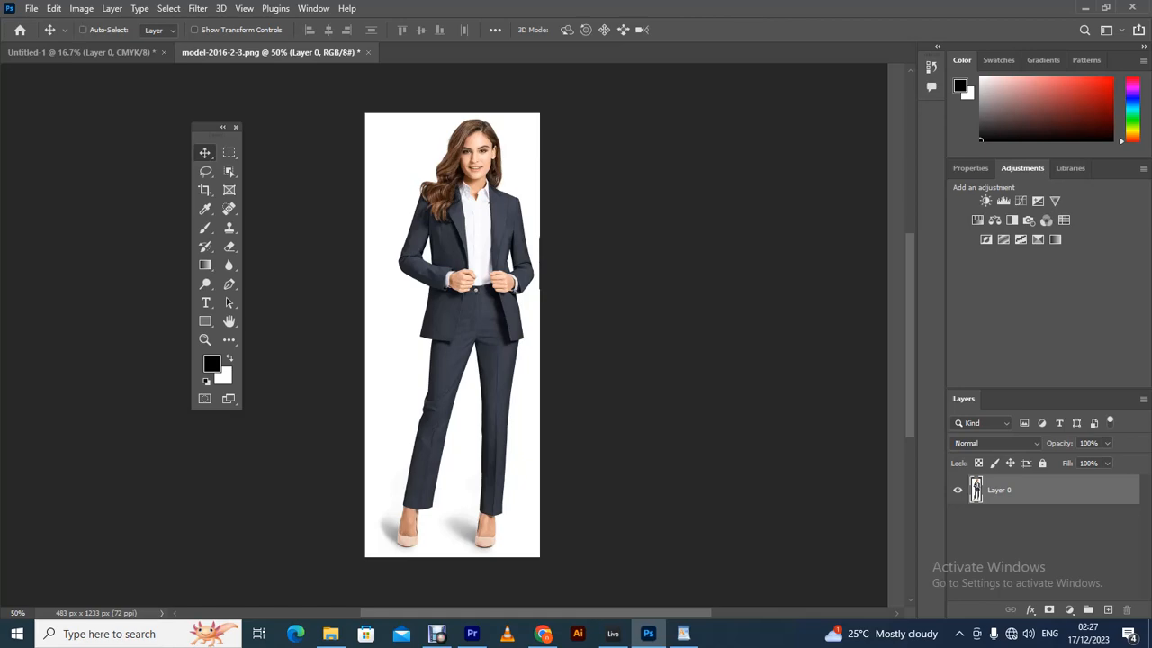